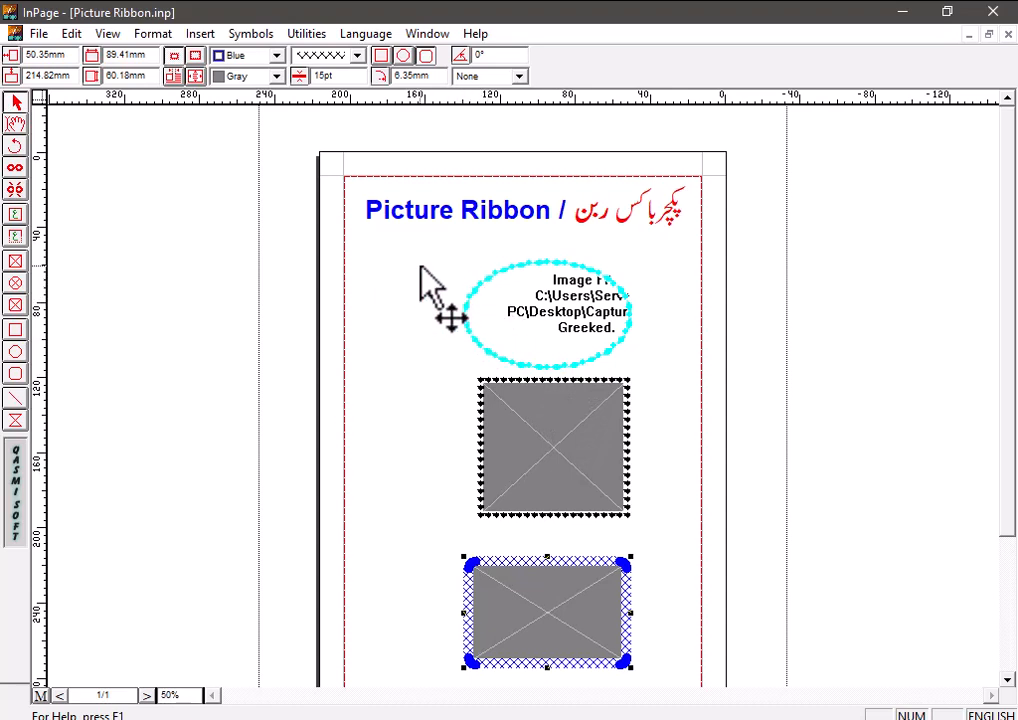
{"action": "left_click", "coordinate": [16, 262]}
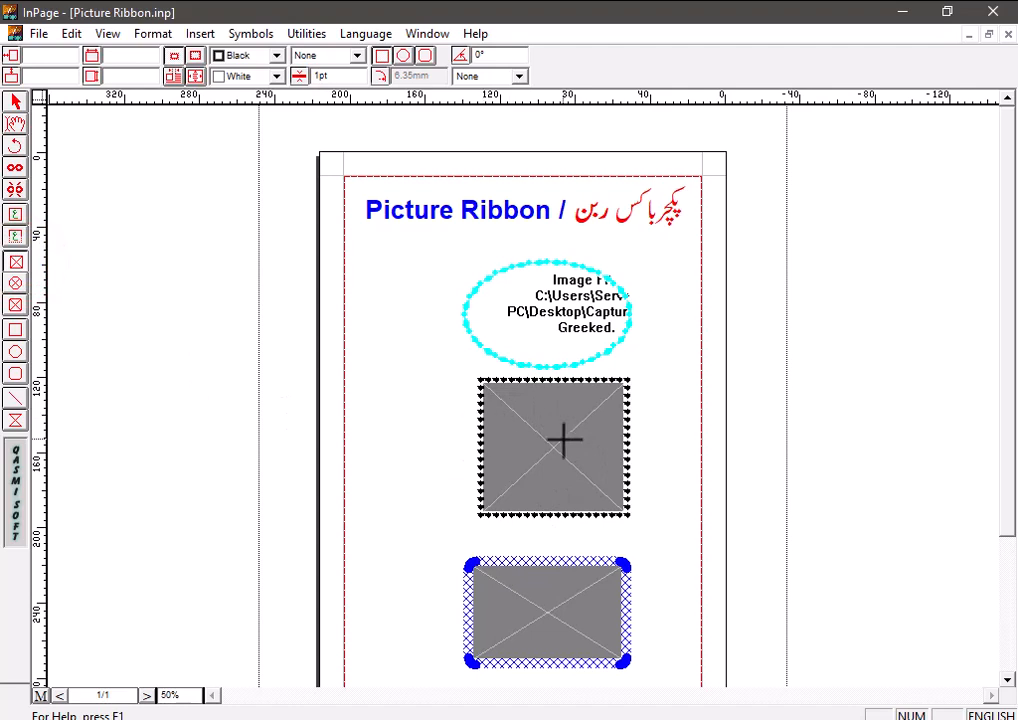
{"action": "left_click", "coordinate": [14, 285]}
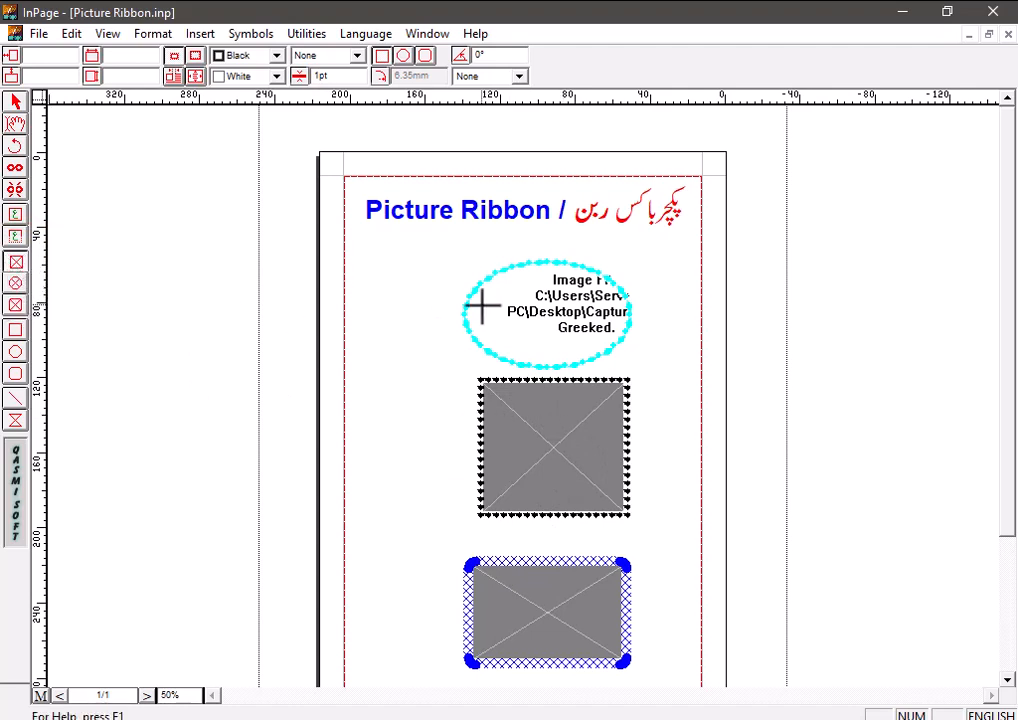
{"action": "left_click", "coordinate": [15, 305]}
{"action": "left_click", "coordinate": [531, 615]}
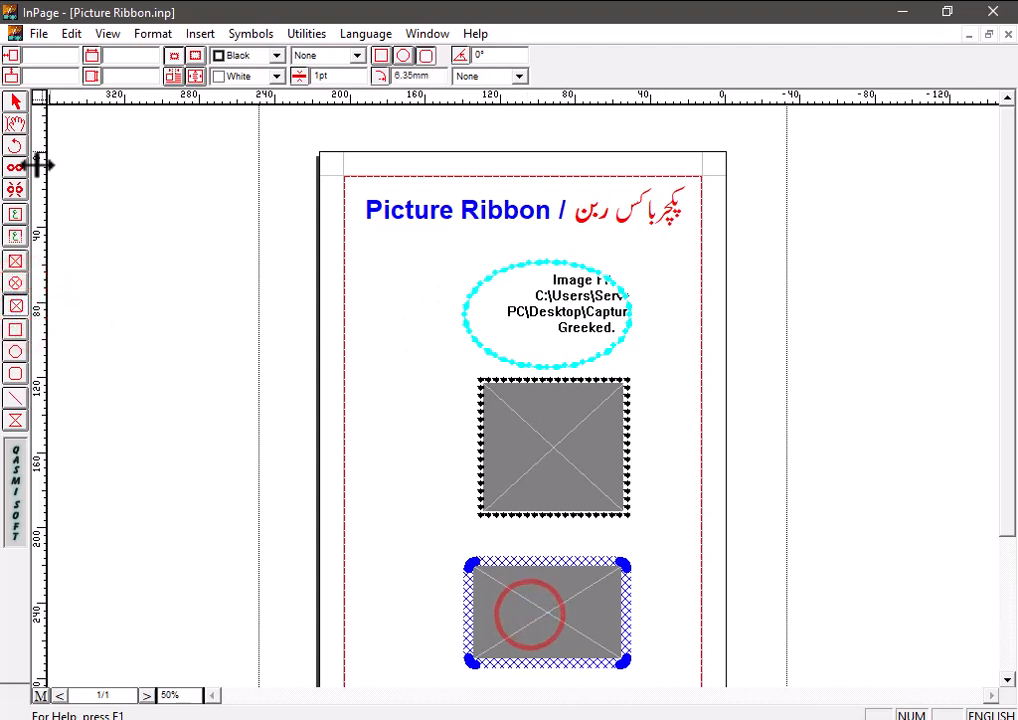
- Move the black-bordered square, blue-bordered rounded and cyan elliptical picture boxes a little further left on the page
{"action": "left_click", "coordinate": [16, 101]}
{"action": "left_click_drag", "start_coordinate": [525, 470], "coordinate": [490, 474]}
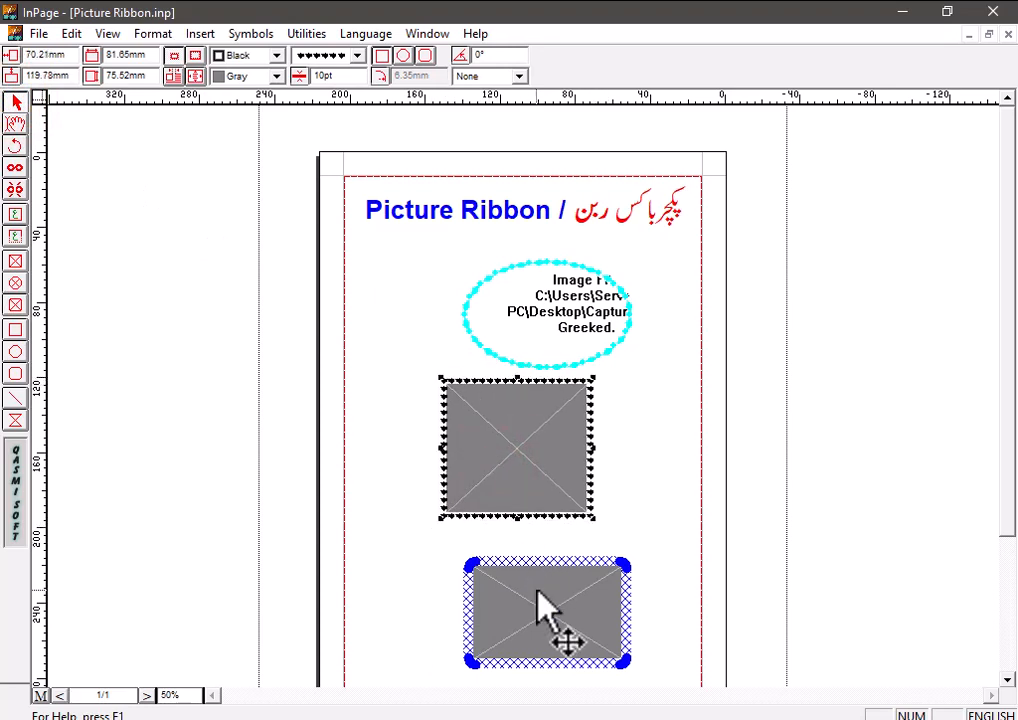
{"action": "left_click_drag", "start_coordinate": [534, 588], "coordinate": [513, 595]}
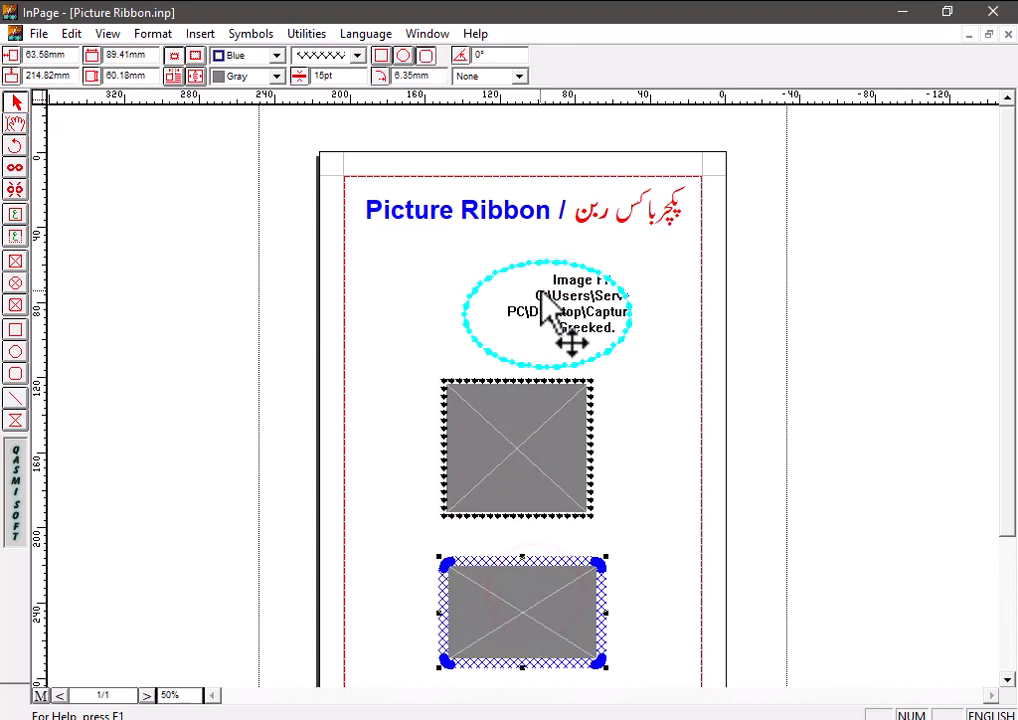
{"action": "left_click_drag", "start_coordinate": [541, 280], "coordinate": [506, 278]}
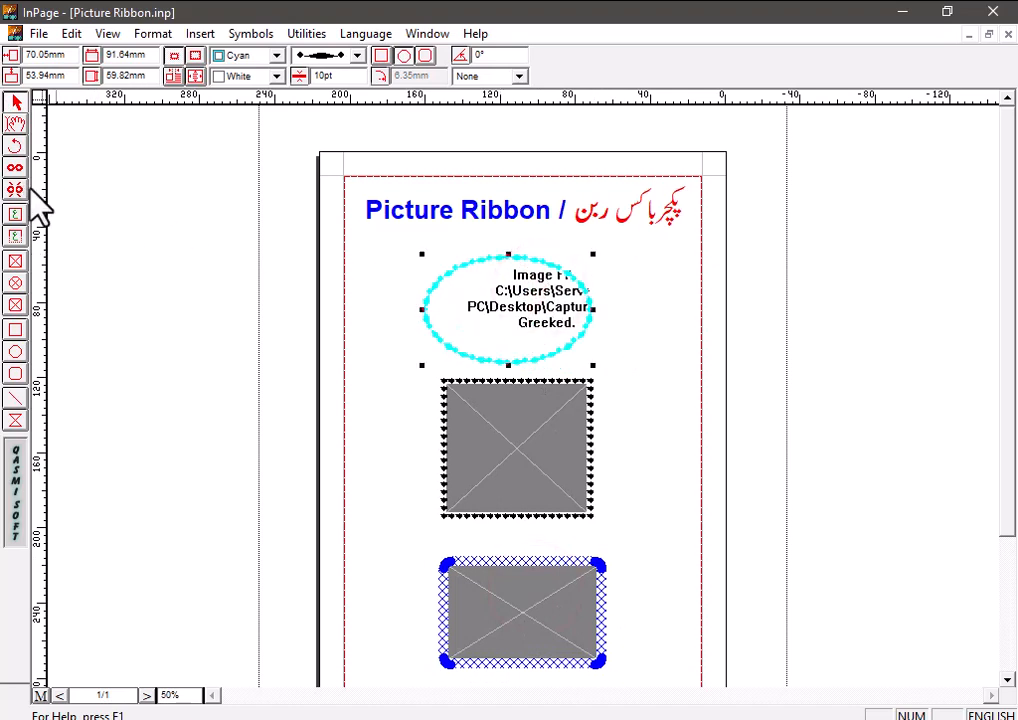
- Shift the picture slightly within the cyan elliptical box using the picture panning tool
{"action": "left_click", "coordinate": [16, 124]}
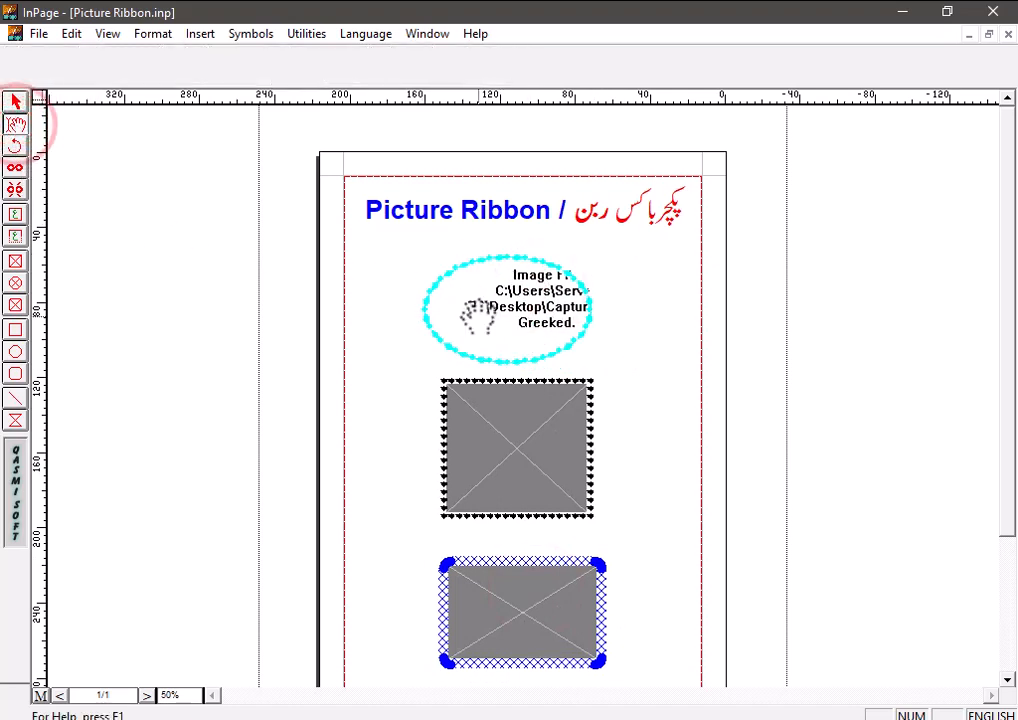
{"action": "mouse_move", "coordinate": [472, 310]}
{"action": "left_mouse_down"}
{"action": "mouse_move", "coordinate": [440, 315]}
{"action": "mouse_move", "coordinate": [479, 307]}
{"action": "left_mouse_up"}
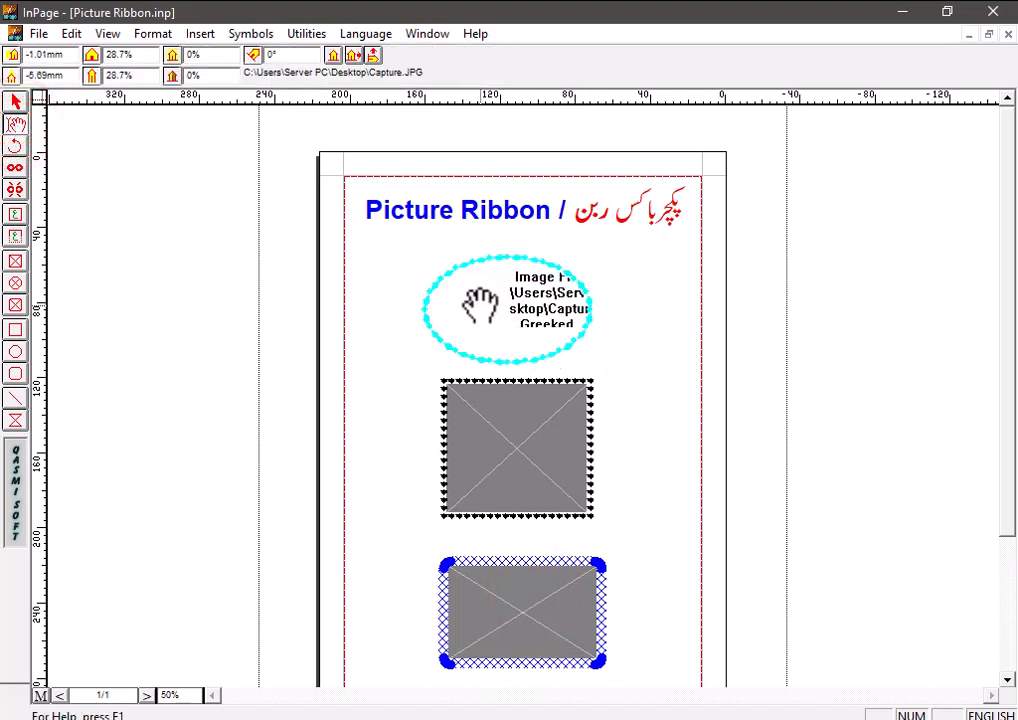
- Set the horizontal start position of the empty black-bordered square picture box's contents to 20 mm
{"action": "left_click", "coordinate": [523, 488]}
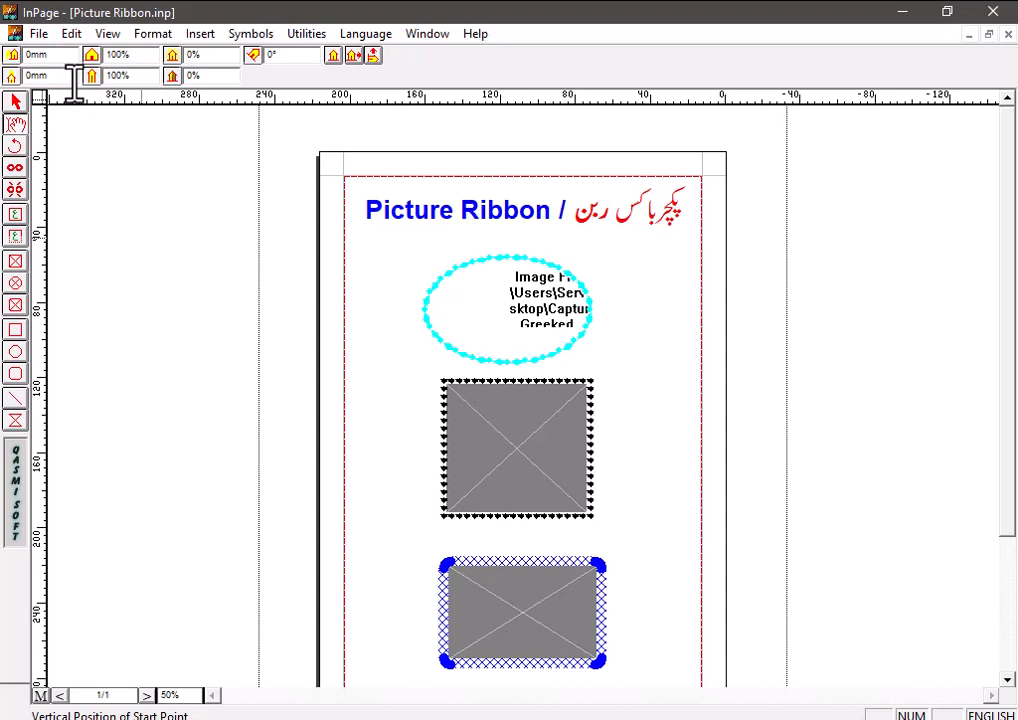
{"action": "left_click", "coordinate": [42, 53]}
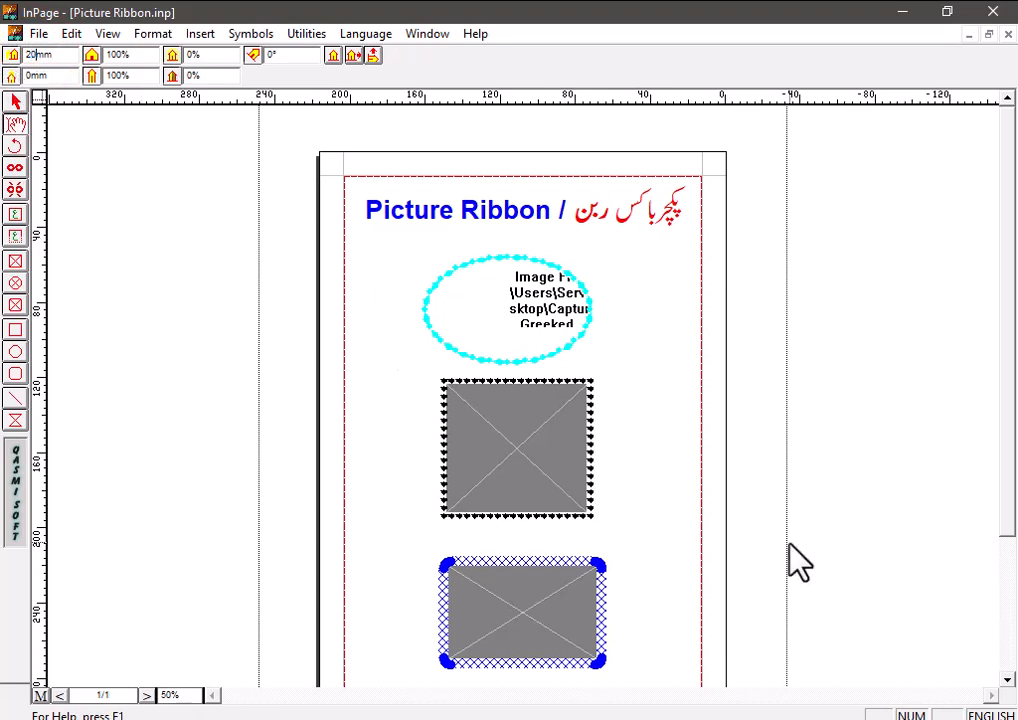
{"action": "type", "text": "2"}
{"action": "key", "text": "Return"}
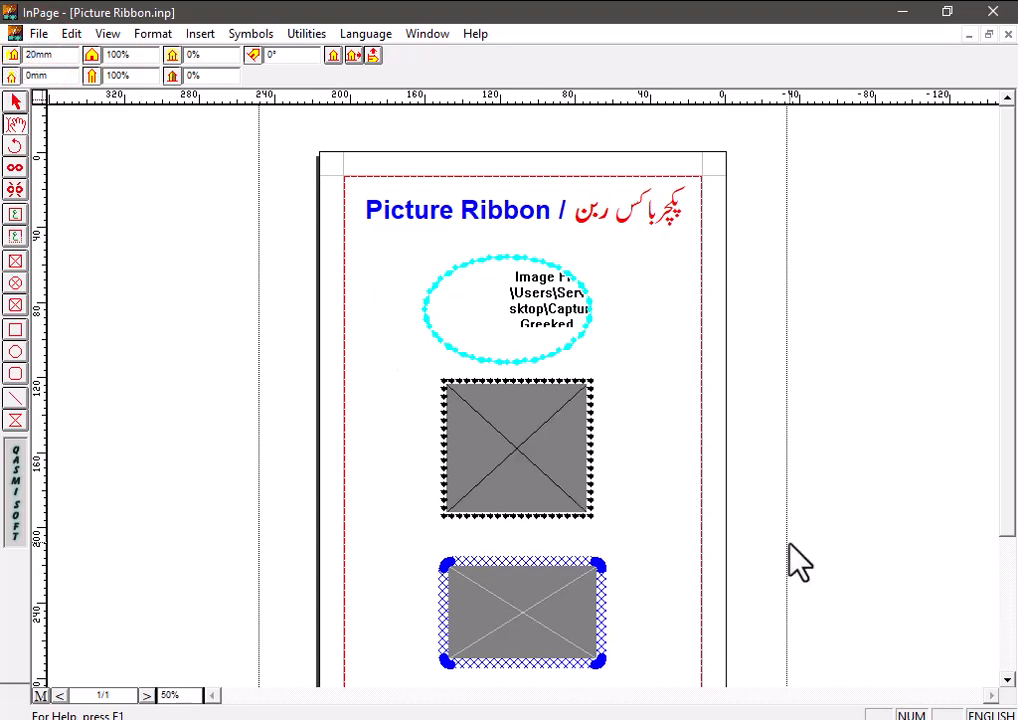
{"action": "left_click", "coordinate": [507, 432]}
{"action": "double_click", "coordinate": [486, 436]}
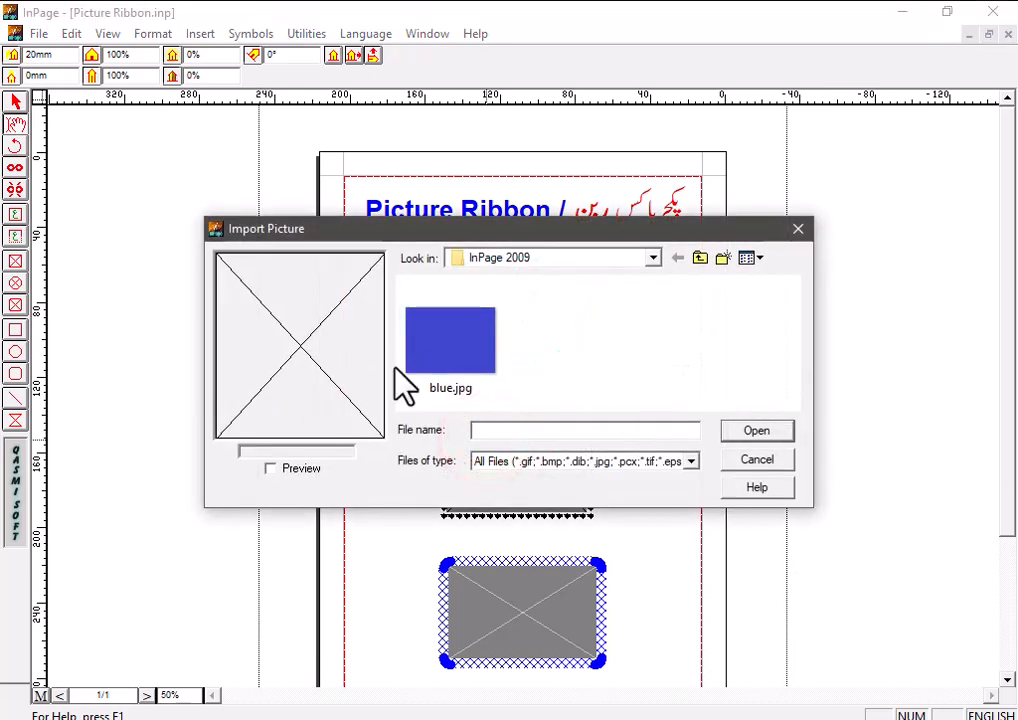
{"action": "left_click", "coordinate": [776, 456]}
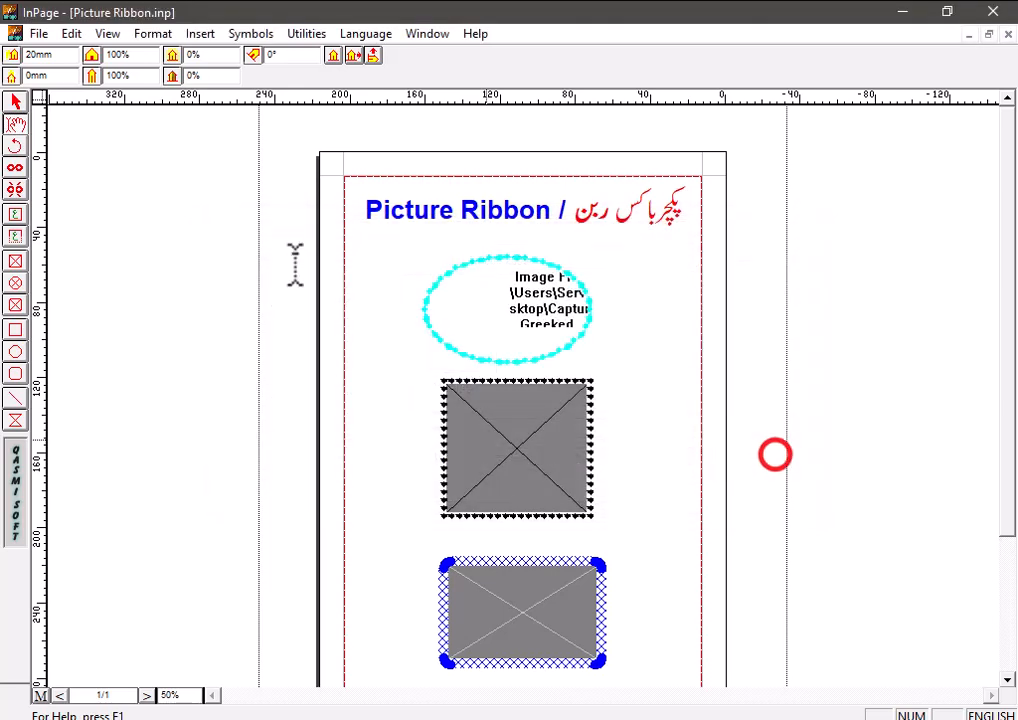
- Import blue.jpg from the InPage 2009 folder into the black-bordered square picture box, with the preview enabled
{"action": "left_click", "coordinate": [16, 104]}
{"action": "double_click", "coordinate": [529, 423]}
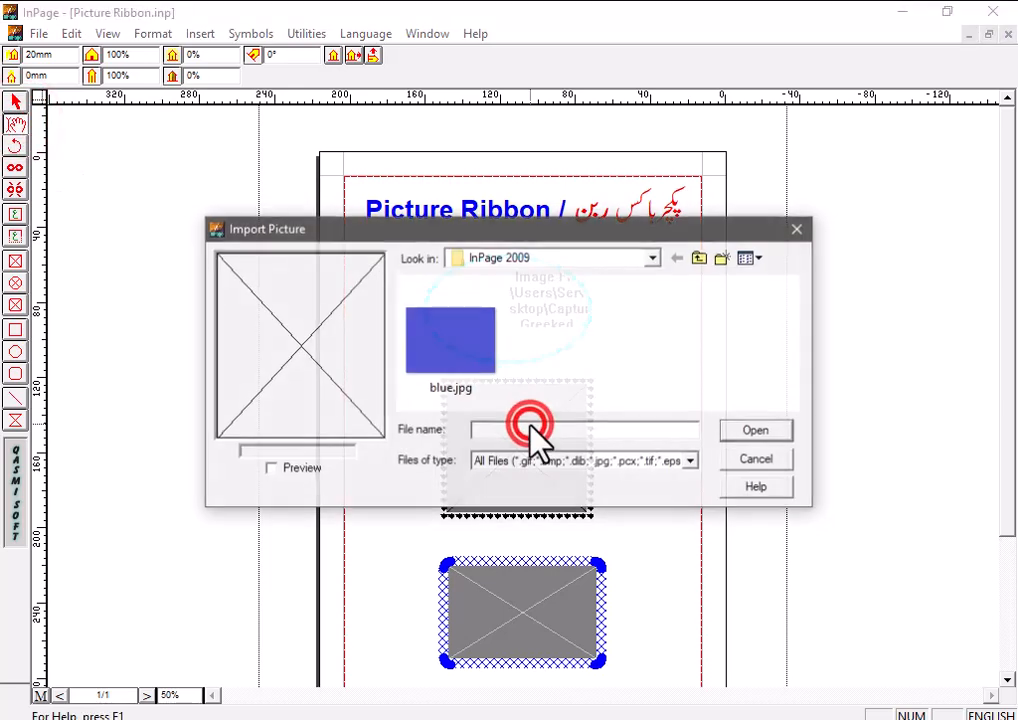
{"action": "left_click", "coordinate": [269, 470]}
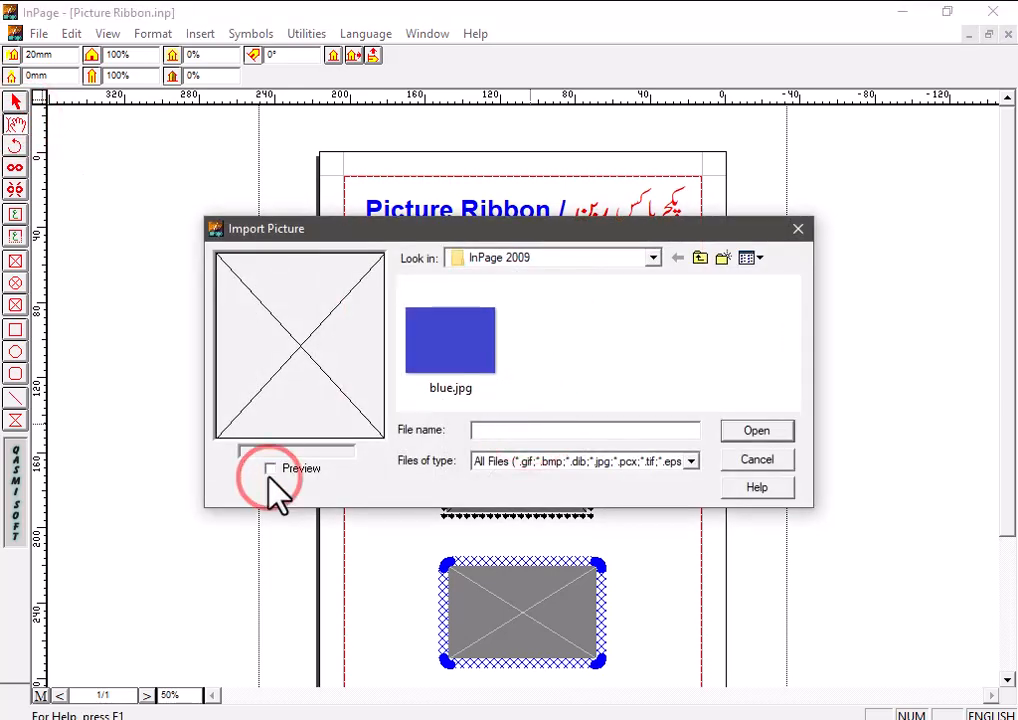
{"action": "left_click", "coordinate": [437, 366]}
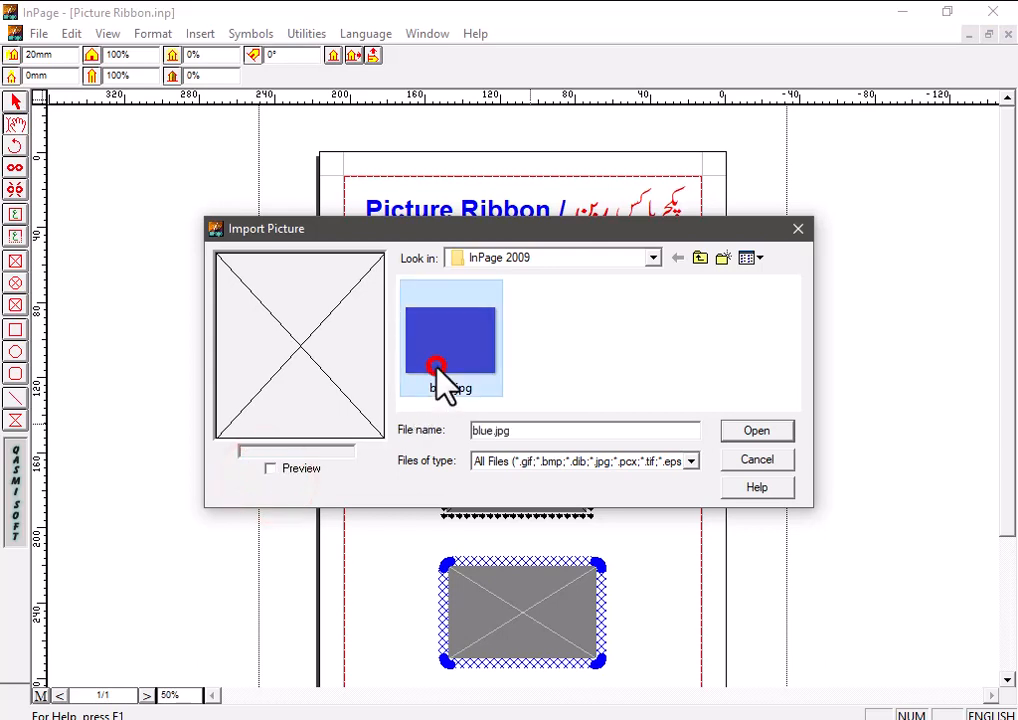
{"action": "left_click", "coordinate": [270, 468]}
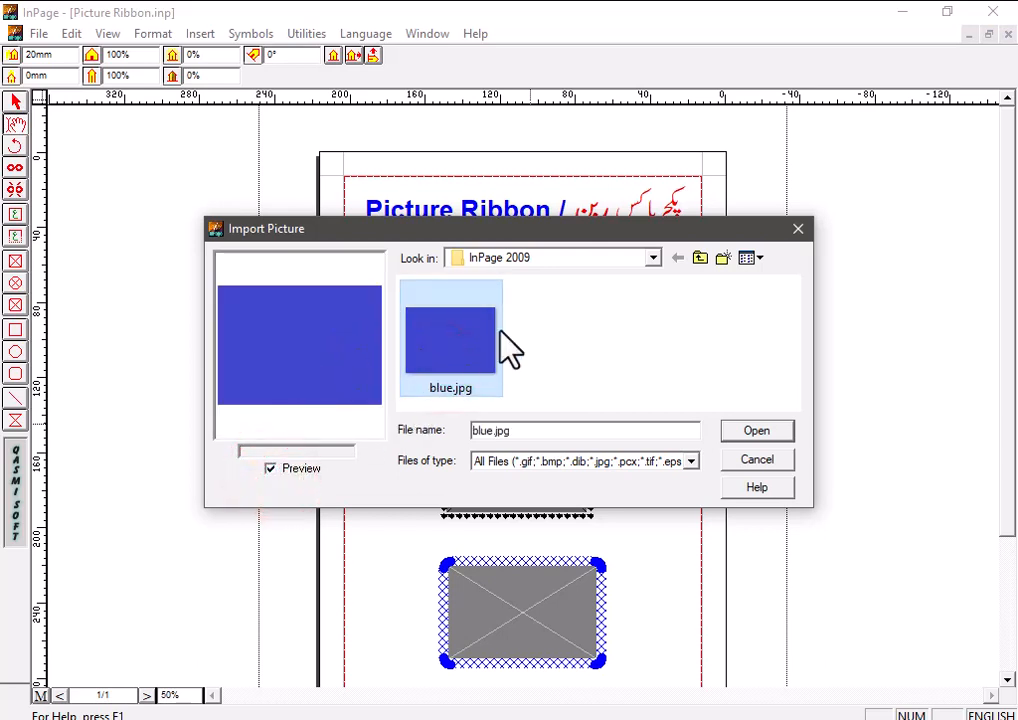
{"action": "left_click", "coordinate": [770, 428]}
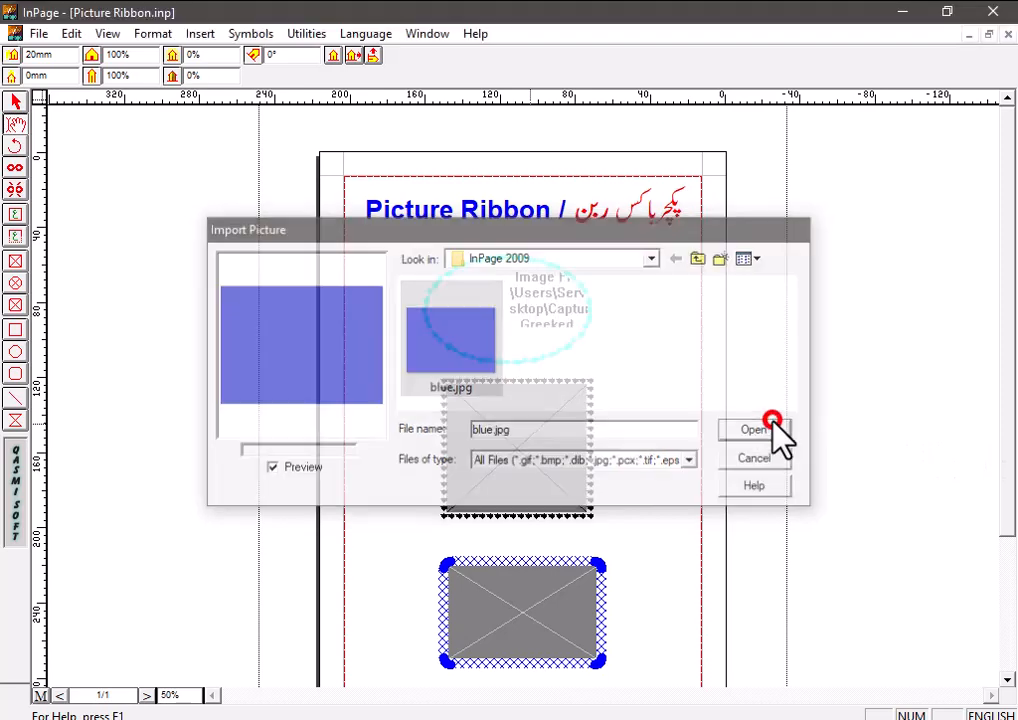
- Pan the blue.jpg picture down within the square box to a vertical start position of about 41 mm
{"action": "mouse_move", "coordinate": [527, 475]}
{"action": "left_mouse_down"}
{"action": "mouse_move", "coordinate": [530, 446]}
{"action": "mouse_move", "coordinate": [530, 478]}
{"action": "left_mouse_up"}
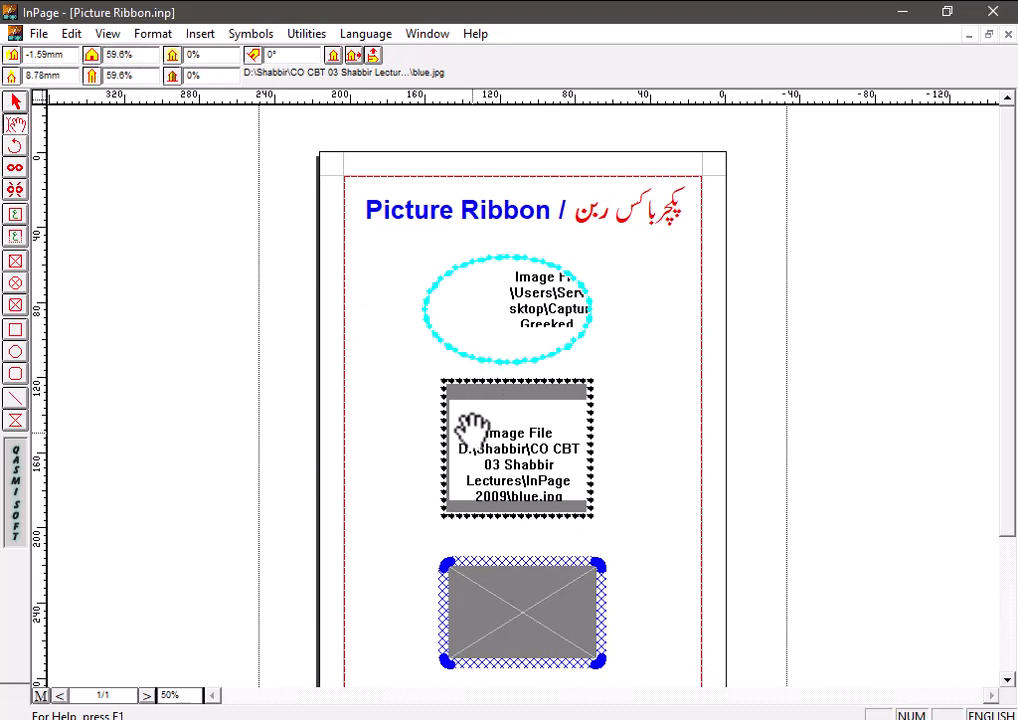
{"action": "left_click_drag", "start_coordinate": [472, 427], "coordinate": [512, 503]}
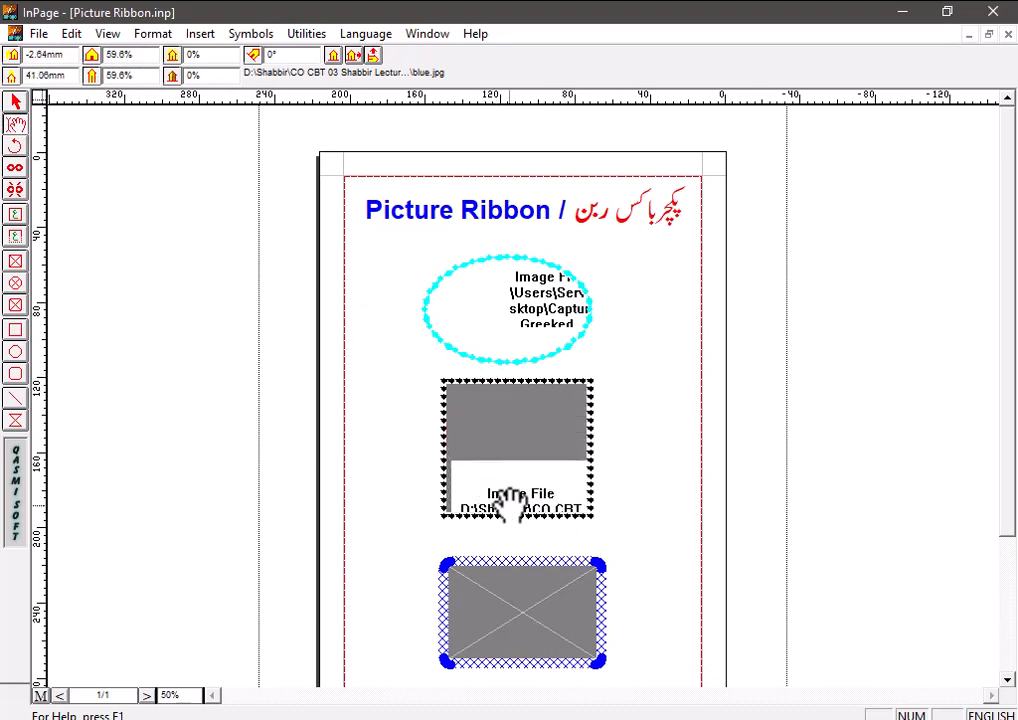
- Set the blue.jpg picture's start position to -5 mm horizontally and 50 mm vertically
{"action": "left_click", "coordinate": [54, 52]}
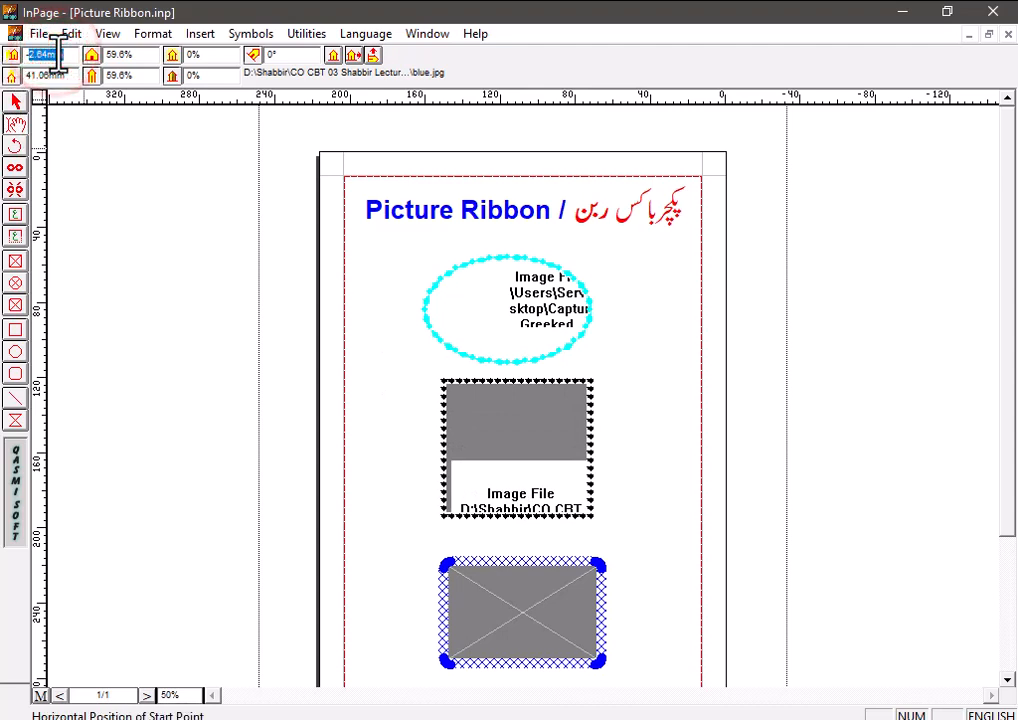
{"action": "type", "text": "-5"}
{"action": "key", "text": "Return"}
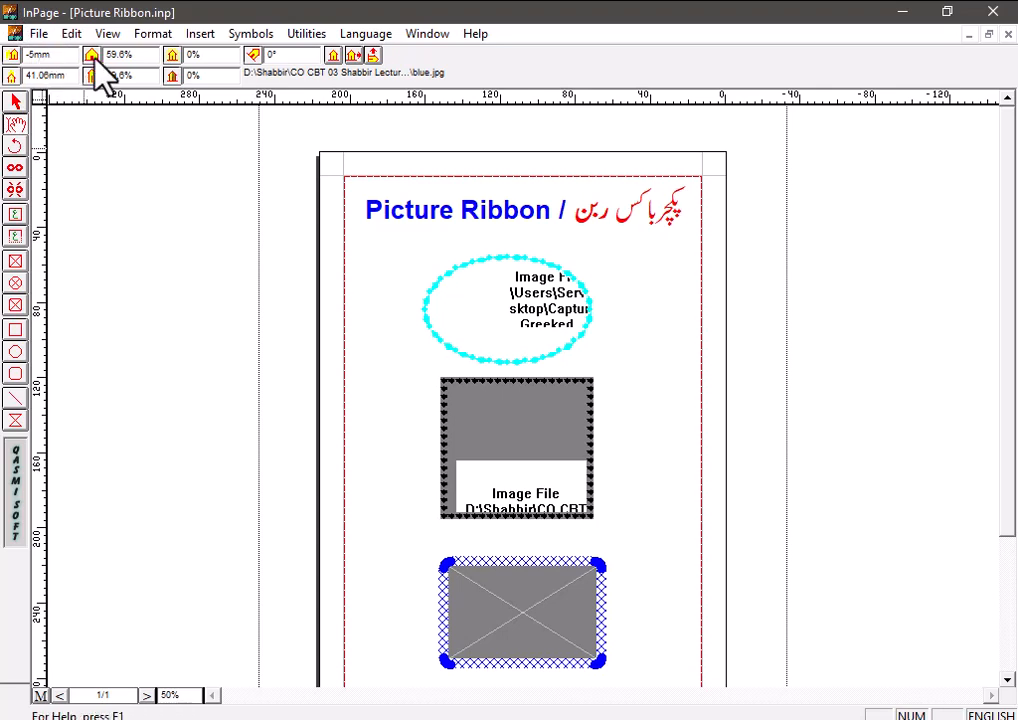
{"action": "double_click", "coordinate": [35, 75]}
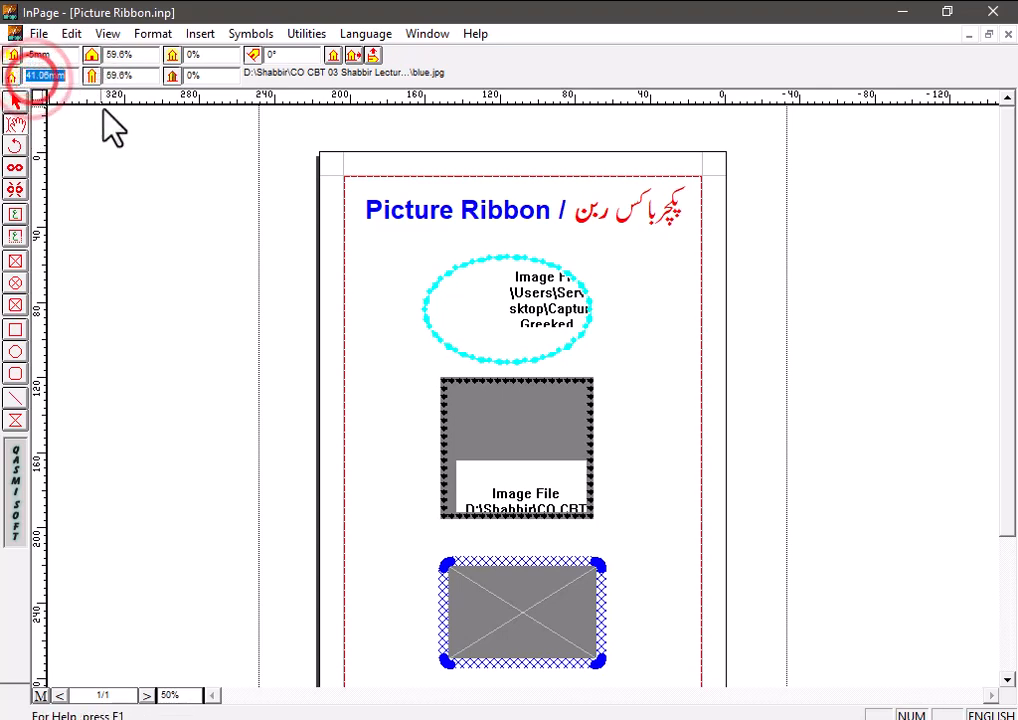
{"action": "type", "text": "50"}
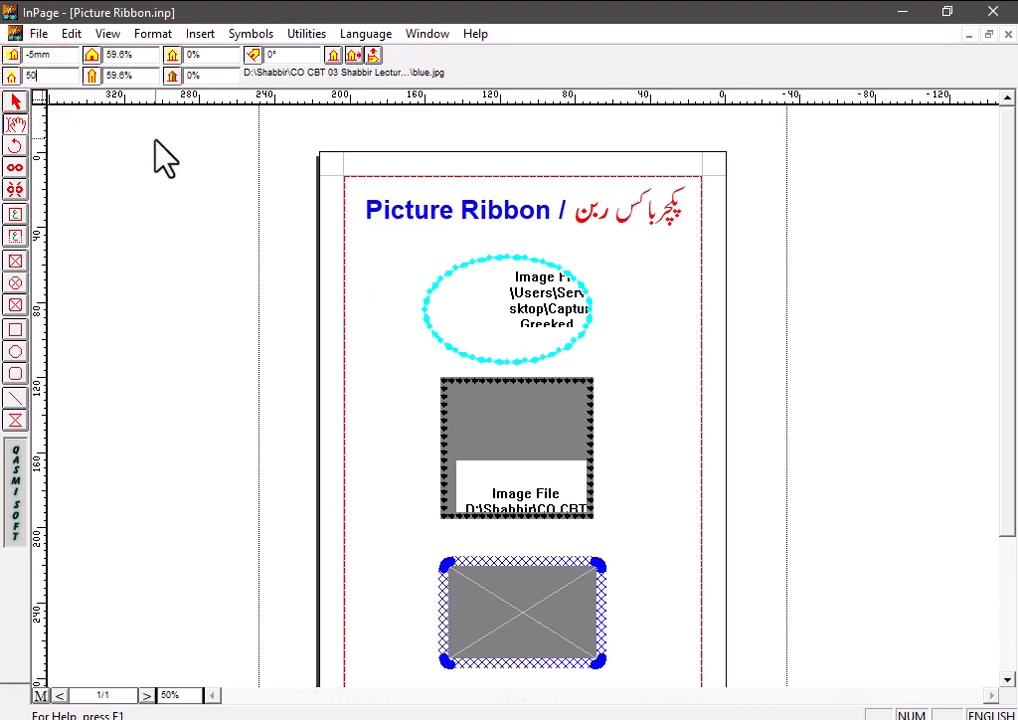
{"action": "key", "text": "Return"}
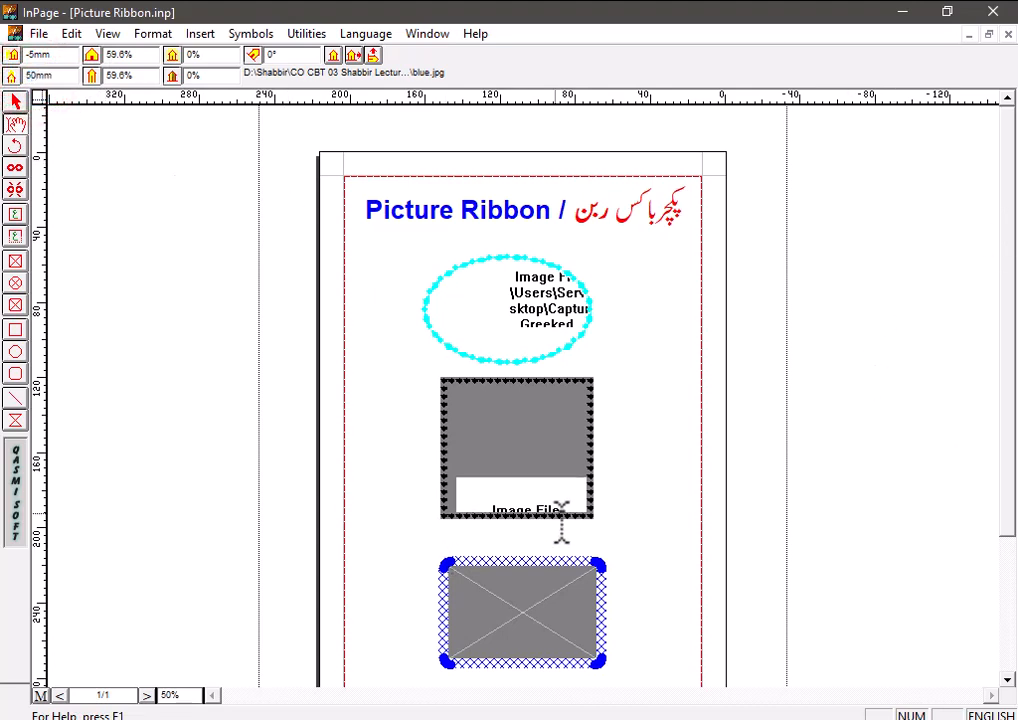
- Pan the blue.jpg picture back up near the middle of the square box, and pan the ellipse's picture to the left
{"action": "left_click_drag", "start_coordinate": [555, 497], "coordinate": [527, 428]}
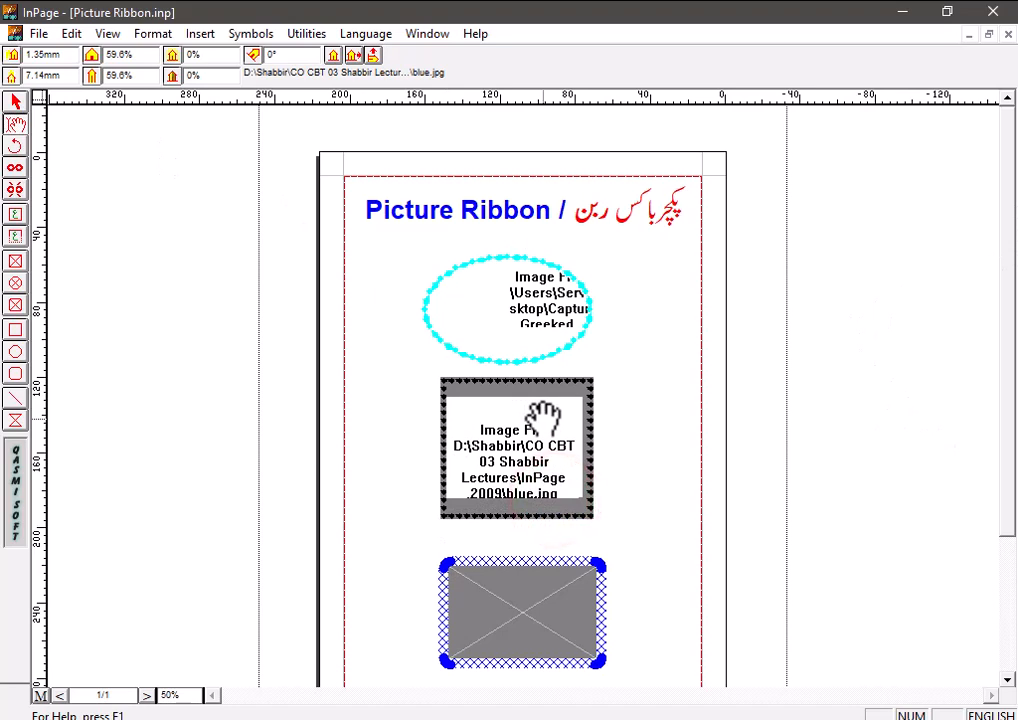
{"action": "left_click", "coordinate": [548, 290]}
{"action": "left_click_drag", "start_coordinate": [545, 291], "coordinate": [513, 296]}
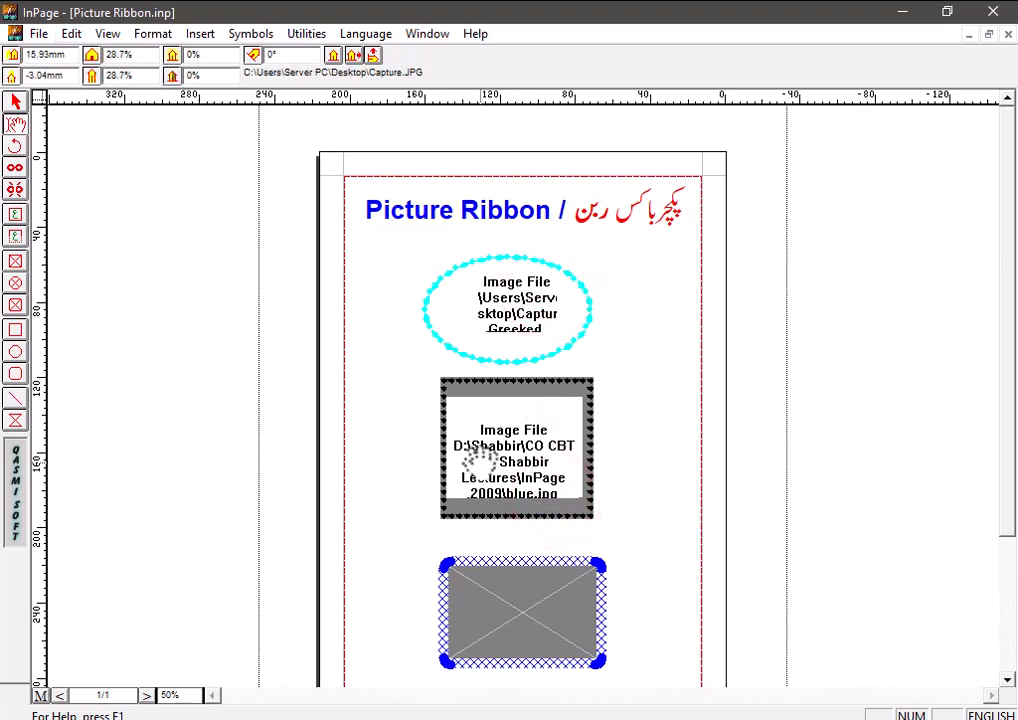
- Set the horizontal scaling of the picture in the cyan elliptical box to 50%
{"action": "left_click", "coordinate": [134, 56]}
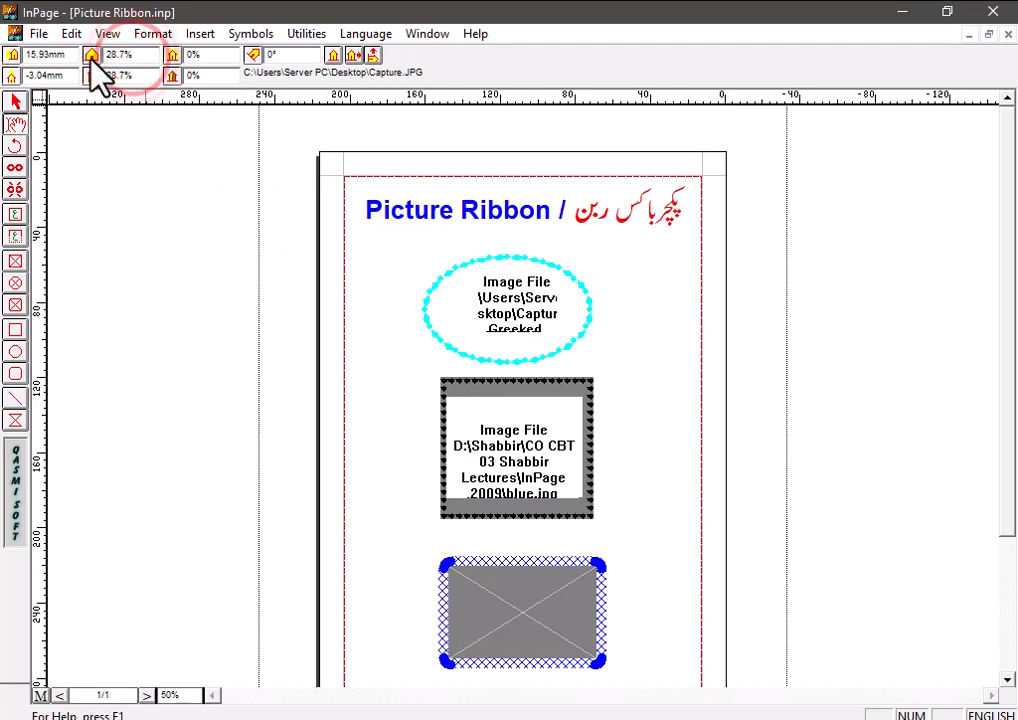
{"action": "left_click", "coordinate": [91, 55]}
{"action": "left_click", "coordinate": [110, 52]}
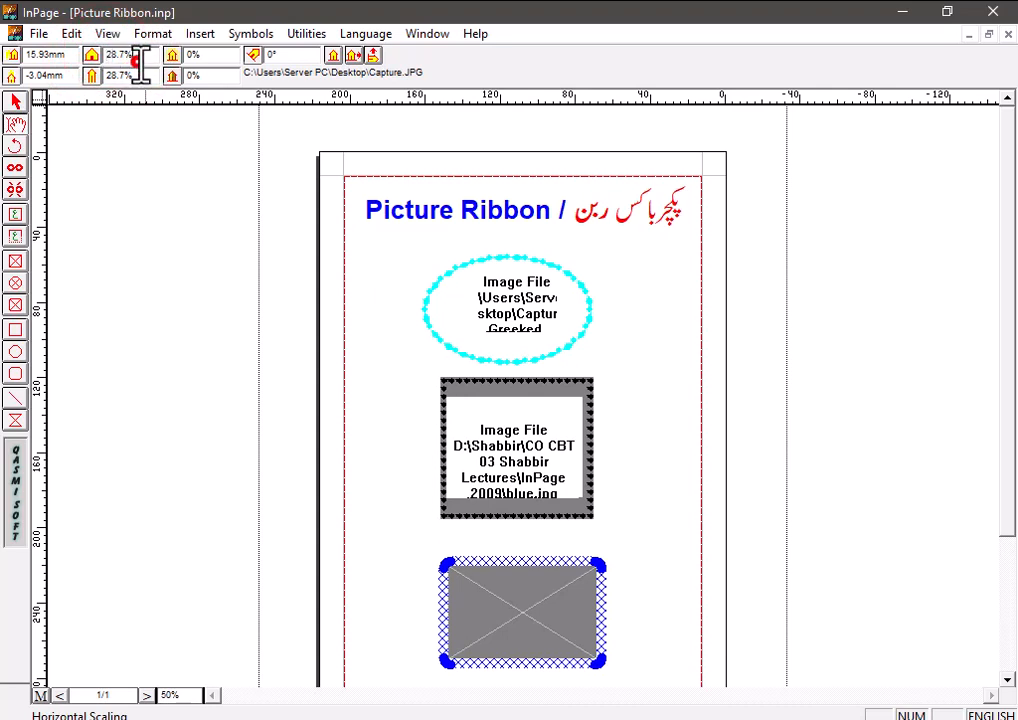
{"action": "double_click", "coordinate": [137, 58]}
{"action": "type", "text": "5"}
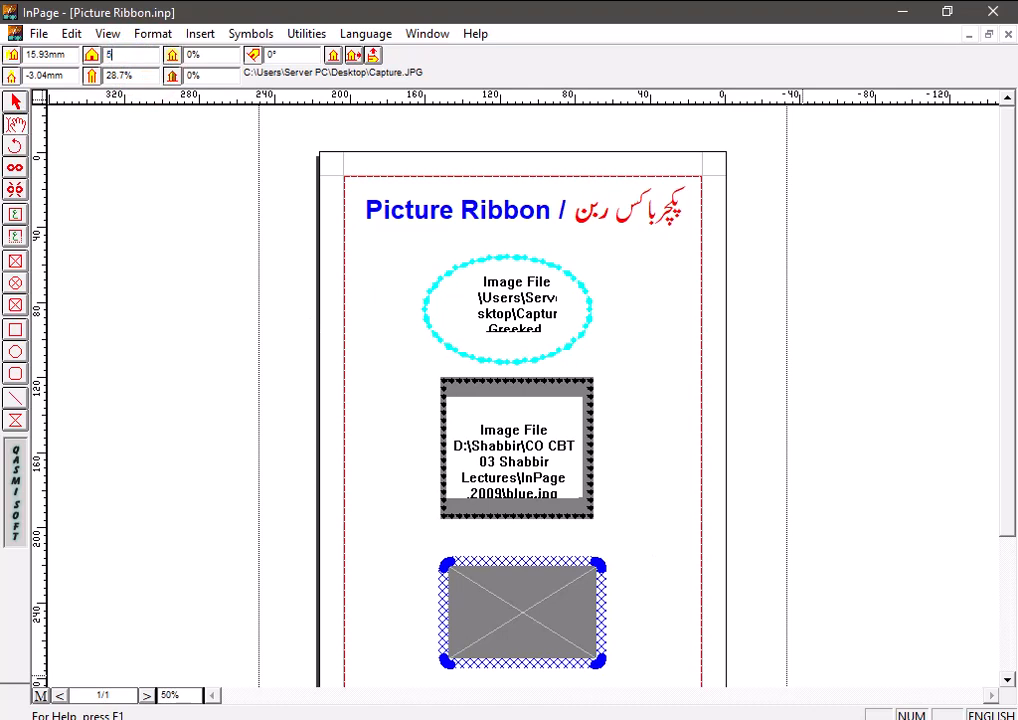
{"action": "type", "text": "0"}
{"action": "key", "text": "Return"}
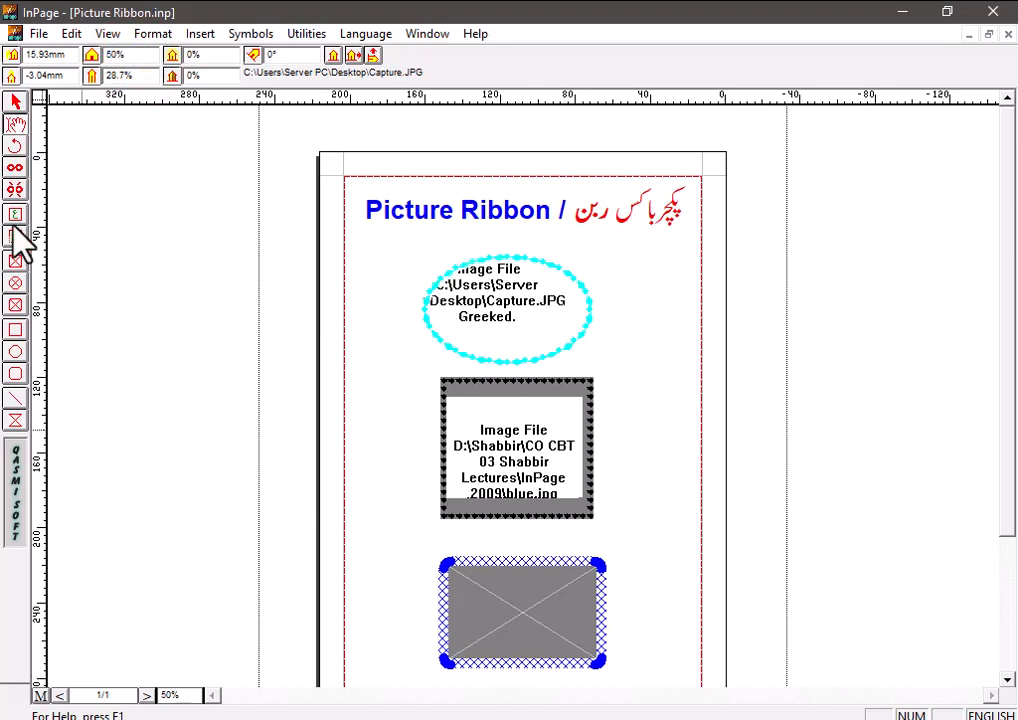
- Set the percentage next to horizontal scaling to 10% for the ellipse's picture, and shift the picture horizontally within its box
{"action": "left_click", "coordinate": [189, 57]}
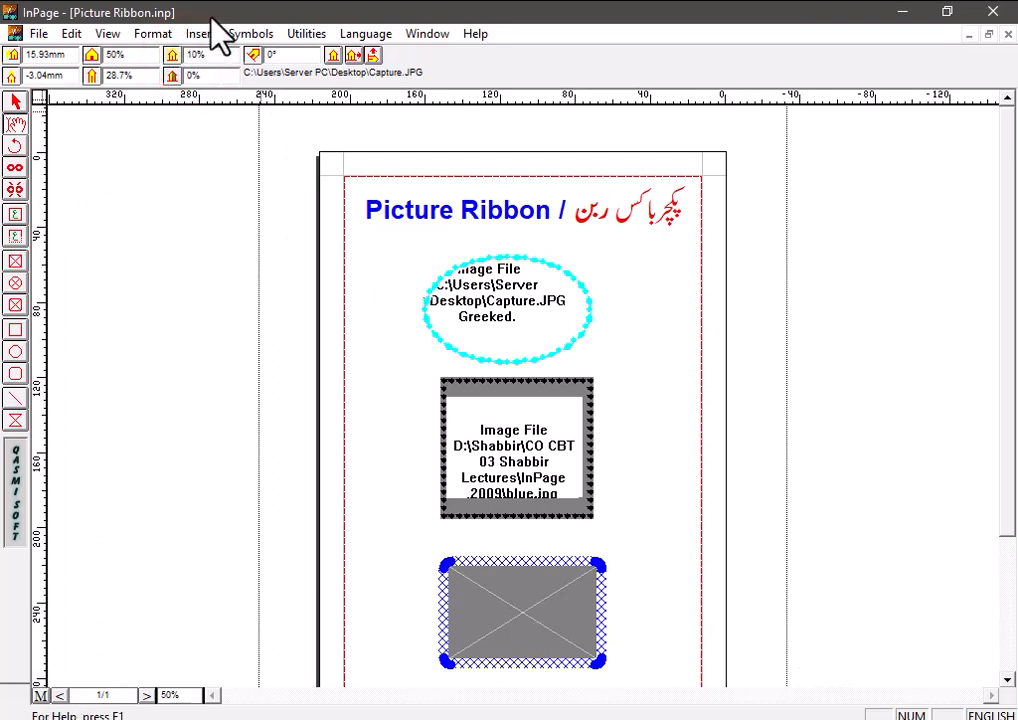
{"action": "mouse_move", "coordinate": [510, 290]}
{"action": "left_mouse_down"}
{"action": "mouse_move", "coordinate": [495, 245]}
{"action": "mouse_move", "coordinate": [518, 288]}
{"action": "left_mouse_up"}
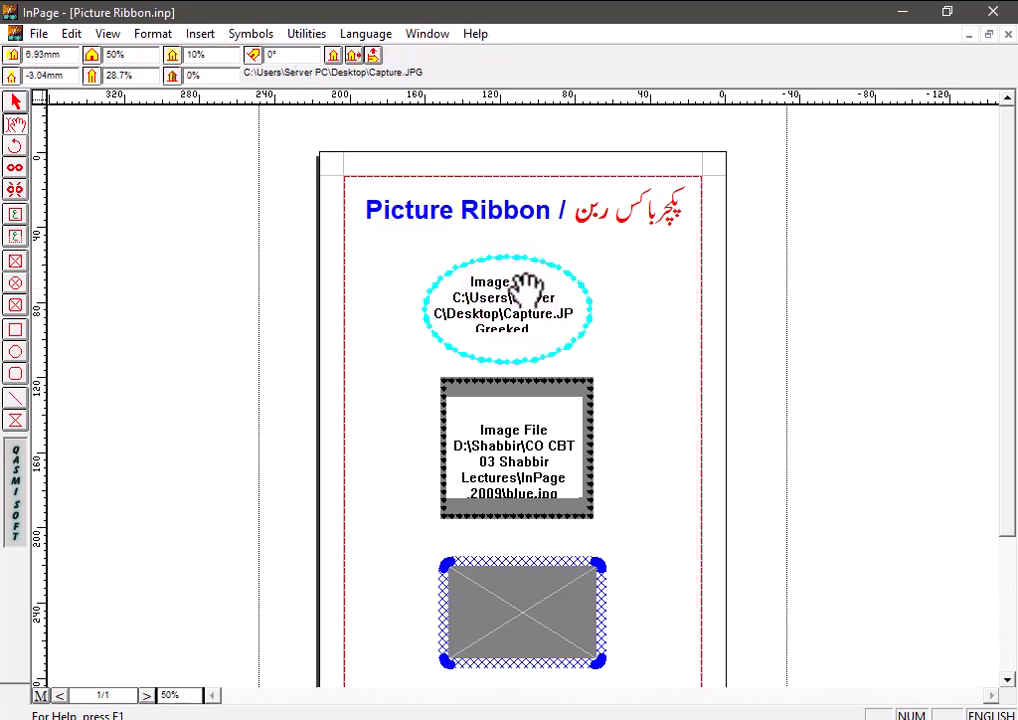
- Set the vertical scaling of the picture in the cyan elliptical box to 60%
{"action": "double_click", "coordinate": [136, 72]}
{"action": "left_click", "coordinate": [133, 79]}
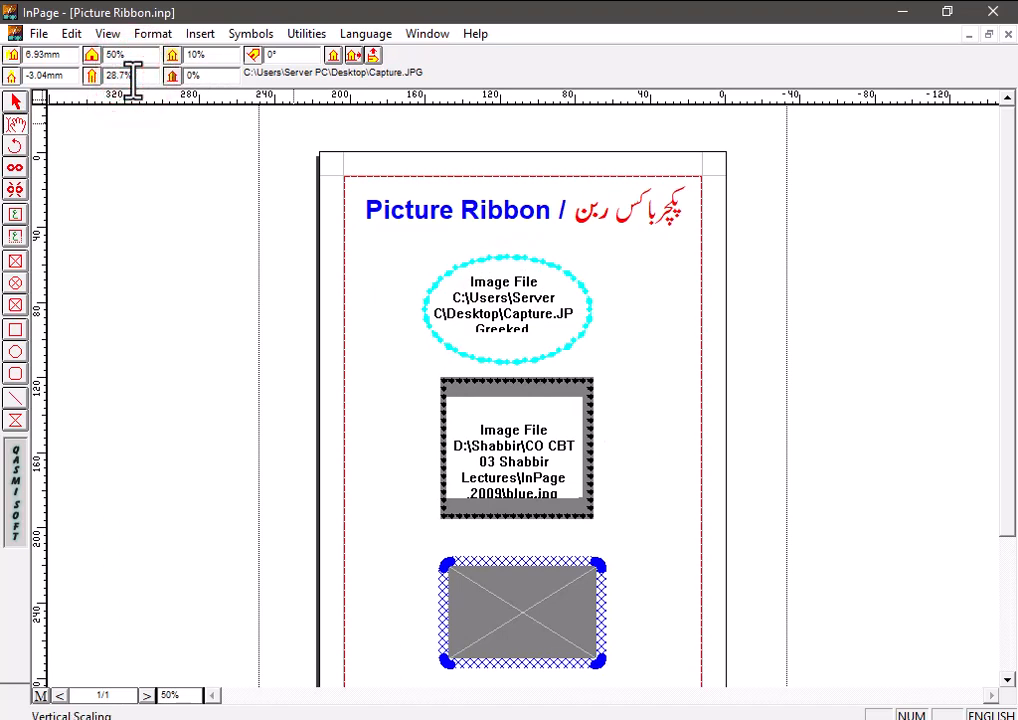
{"action": "double_click", "coordinate": [132, 78]}
{"action": "key", "text": "Return"}
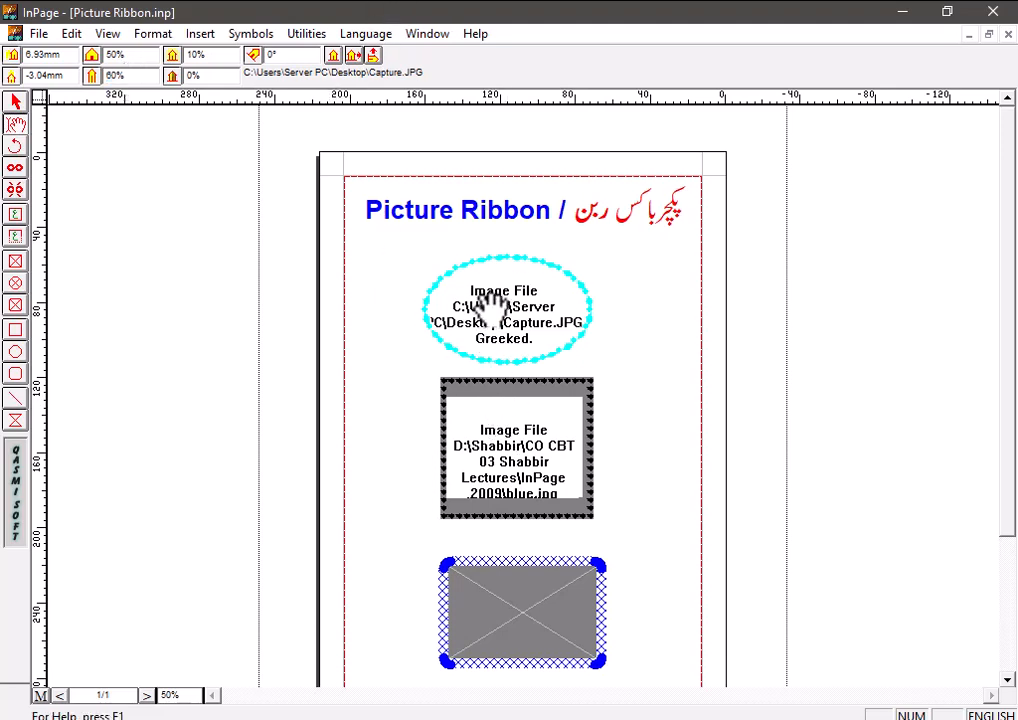
- Pan the ellipse's picture to about -10 mm horizontally and vertically, and open its picture contrast value for editing
{"action": "left_click_drag", "start_coordinate": [490, 303], "coordinate": [520, 288]}
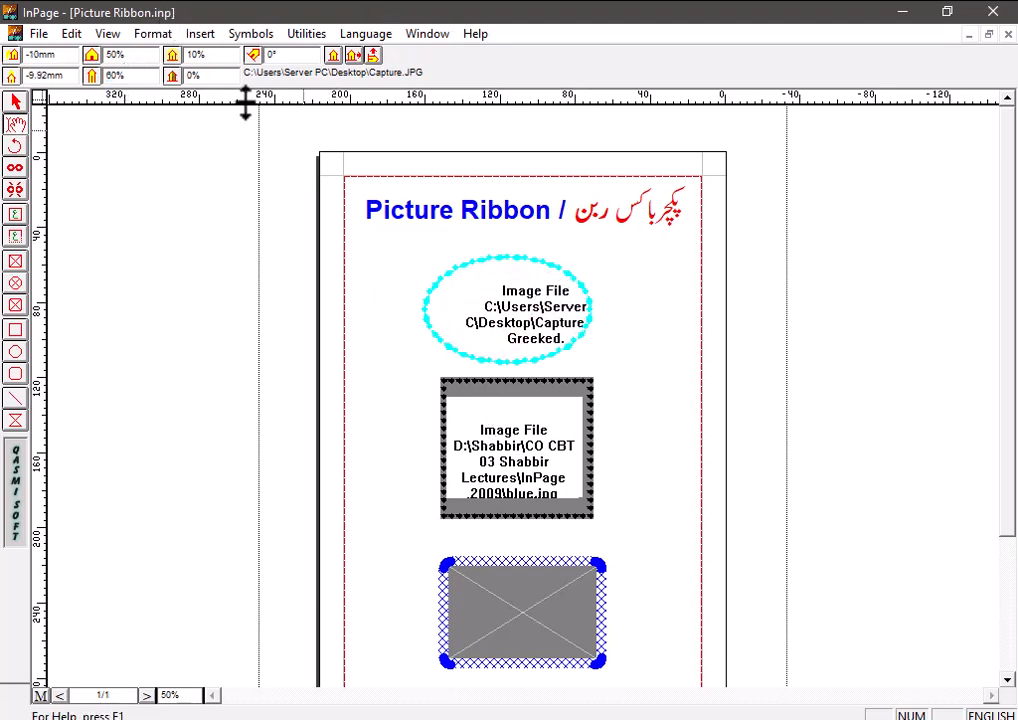
{"action": "left_click", "coordinate": [203, 67]}
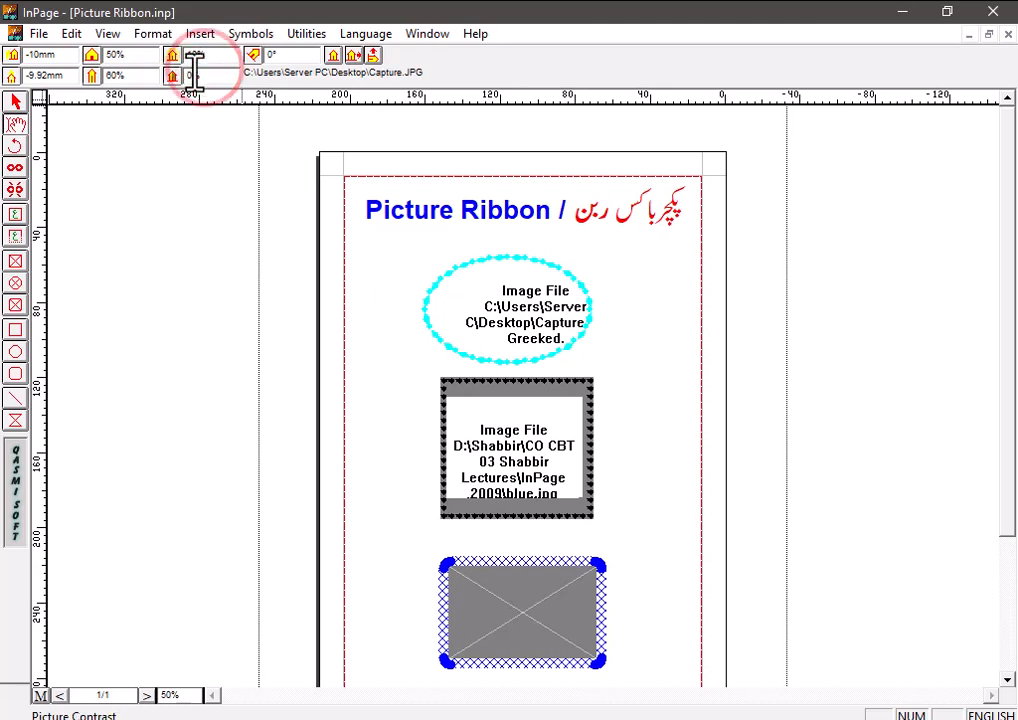
{"action": "left_click", "coordinate": [191, 69]}
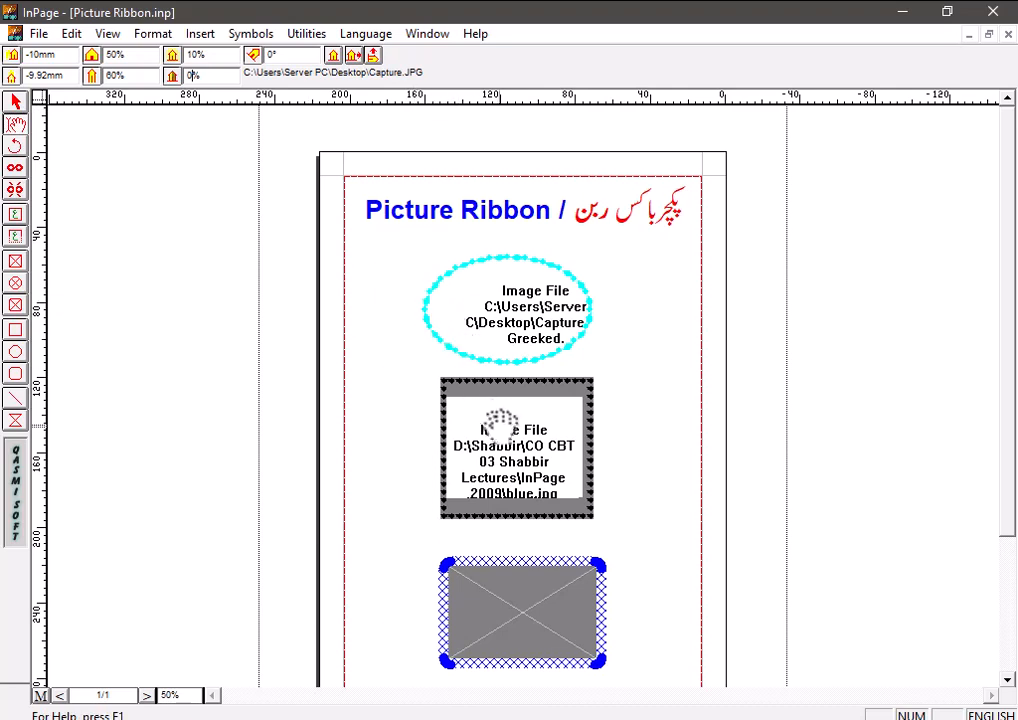
- Set the picture rotation to 20° for the ellipse's picture, and pan it back down into the ellipse
{"action": "left_click", "coordinate": [289, 47]}
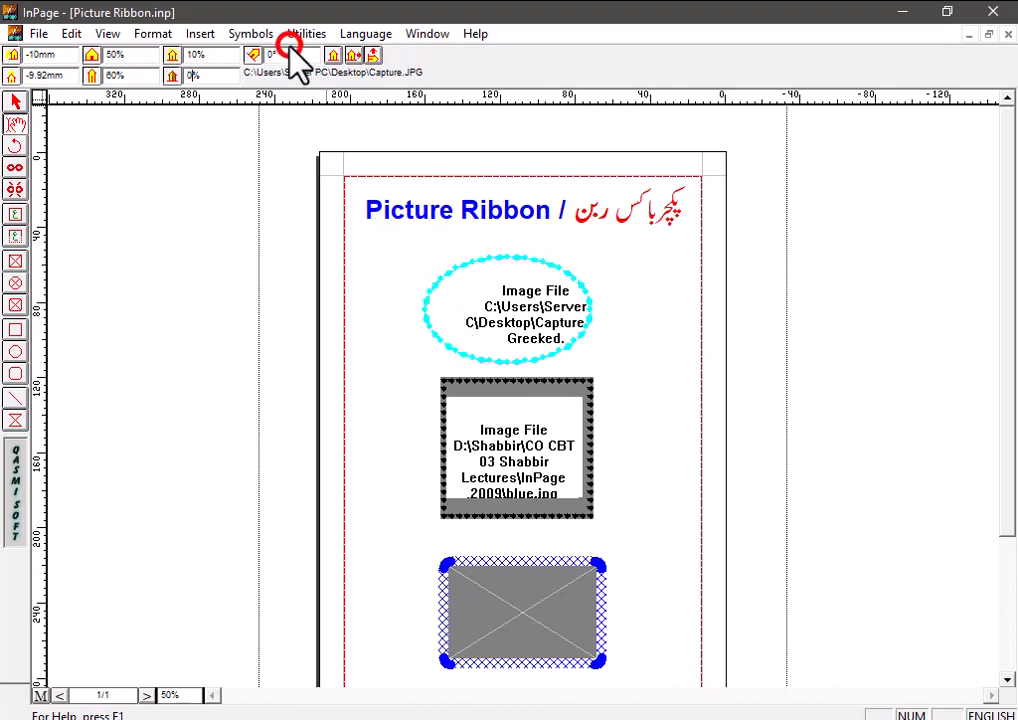
{"action": "left_click", "coordinate": [283, 52]}
{"action": "double_click", "coordinate": [283, 57]}
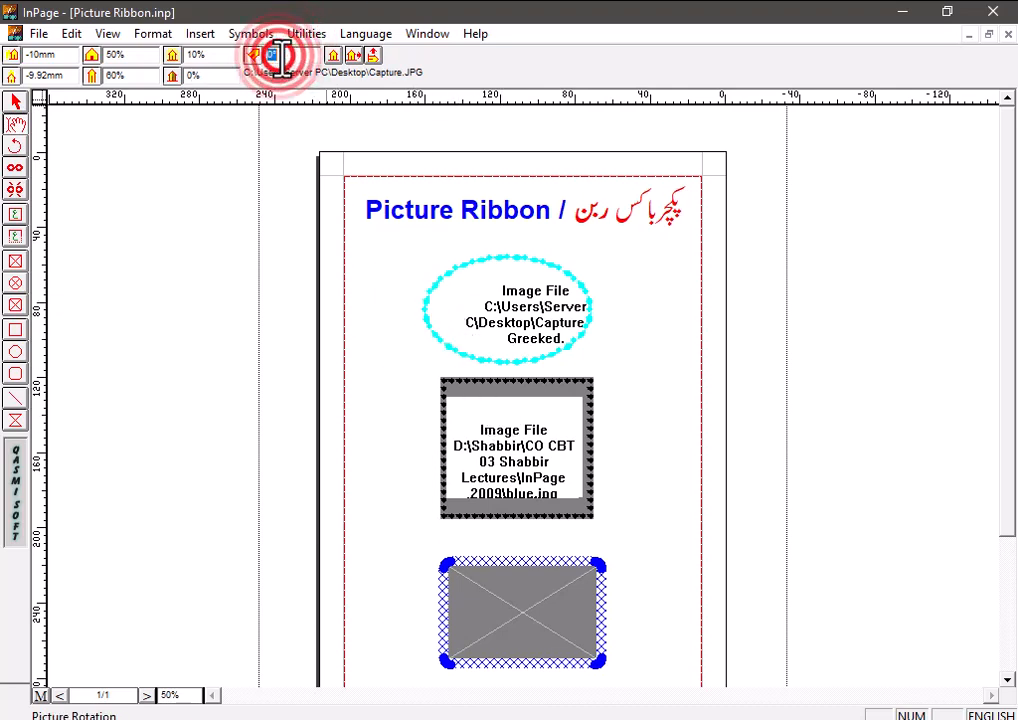
{"action": "type", "text": "20"}
{"action": "key", "text": "Return"}
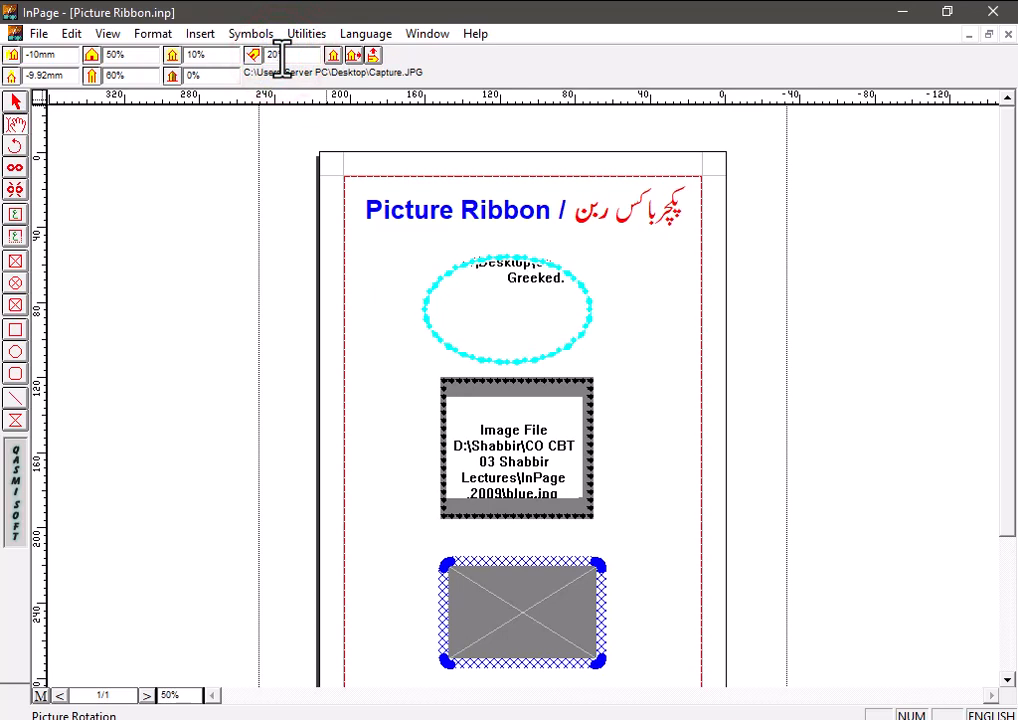
{"action": "left_click_drag", "start_coordinate": [484, 273], "coordinate": [460, 318]}
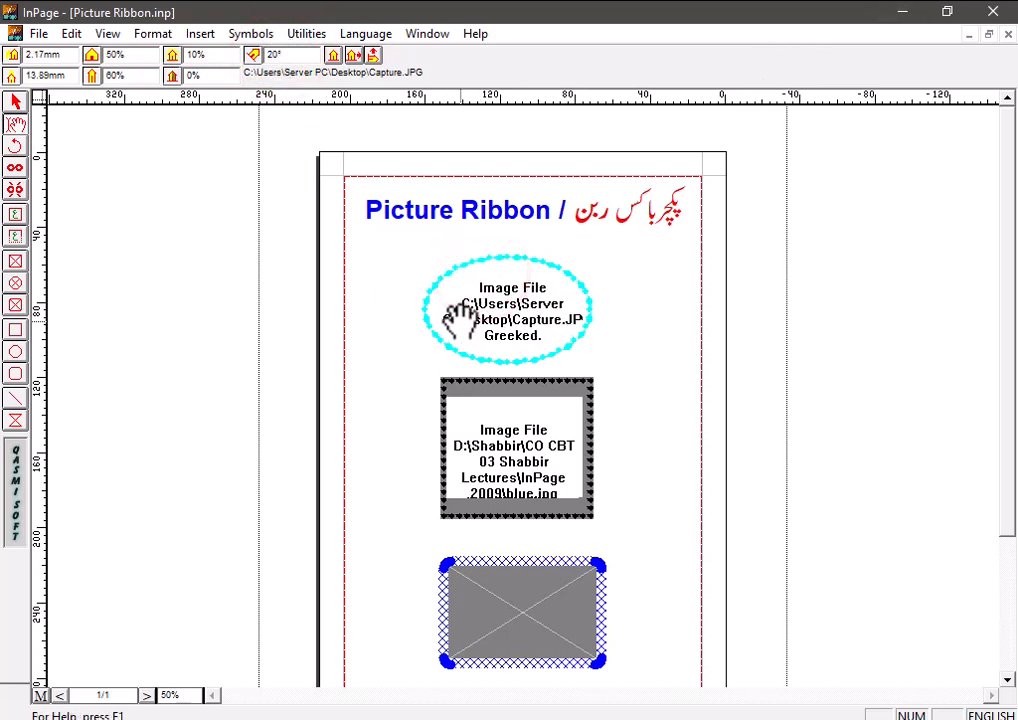
- Turn on the three toggles beside the rotation value, including horizontal mirroring, for the ellipse's picture, and pan it back down into view
{"action": "left_click", "coordinate": [333, 55]}
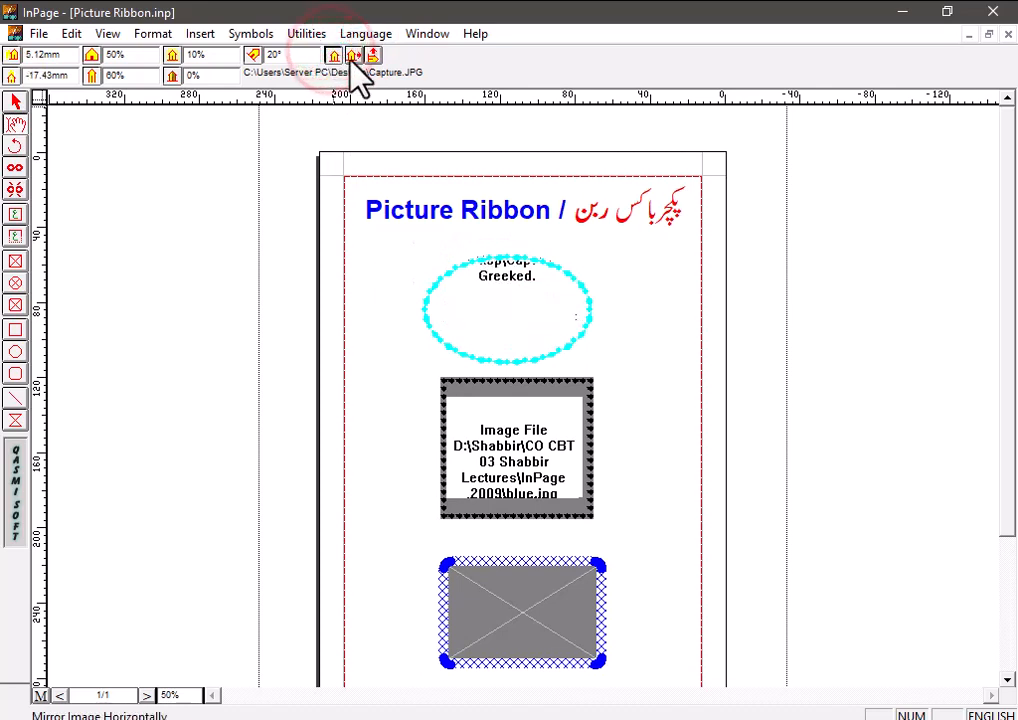
{"action": "left_click", "coordinate": [352, 55]}
{"action": "left_click", "coordinate": [377, 59]}
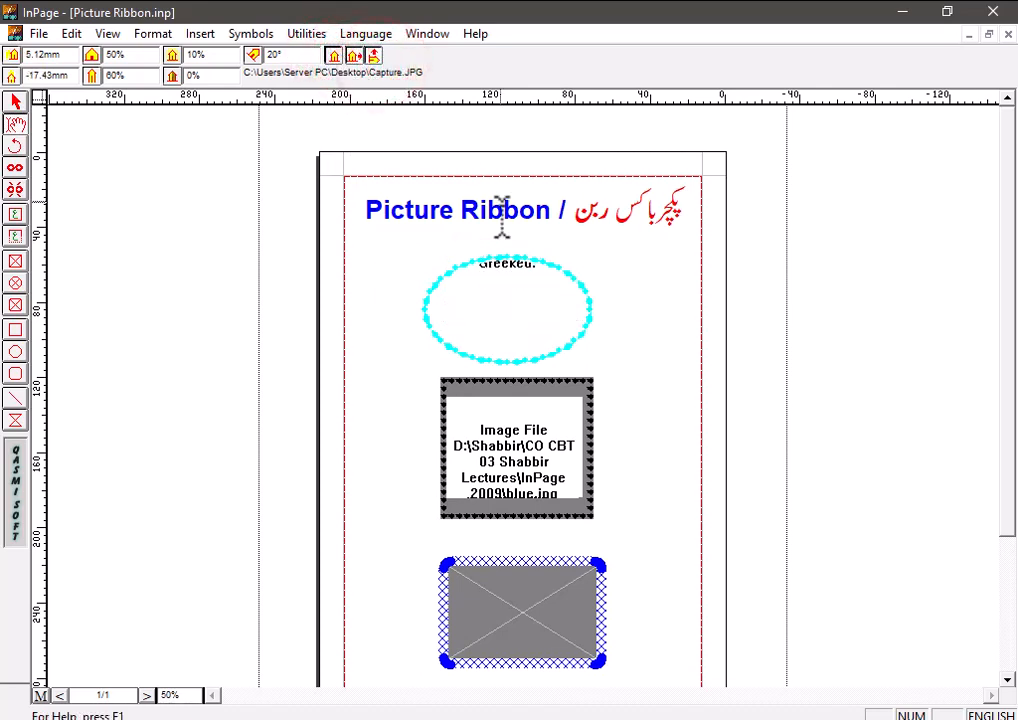
{"action": "left_click_drag", "start_coordinate": [491, 291], "coordinate": [491, 325]}
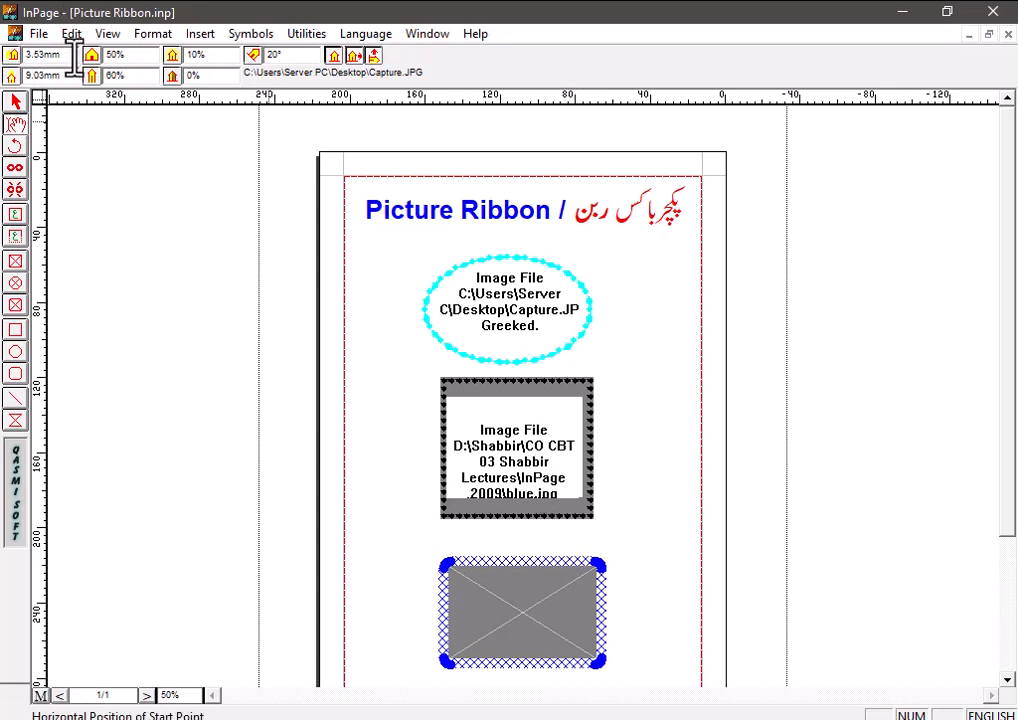
- Import blue.jpg from the InPage 2009 folder into the empty blue-bordered picture box, with Preview enabled
{"action": "left_click", "coordinate": [539, 615]}
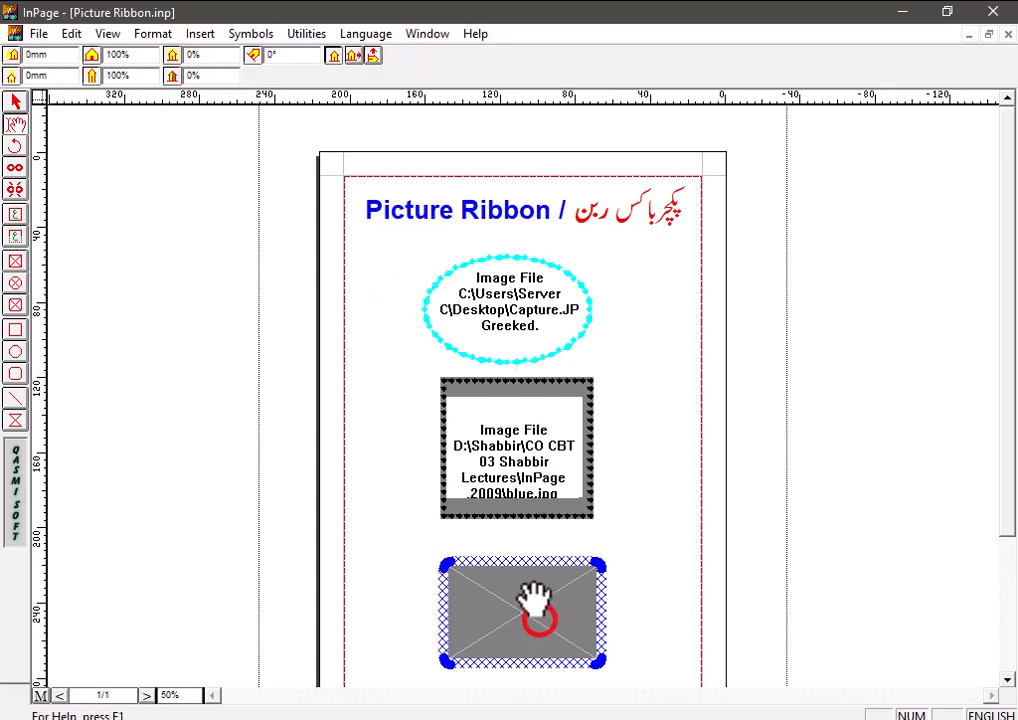
{"action": "double_click", "coordinate": [525, 600]}
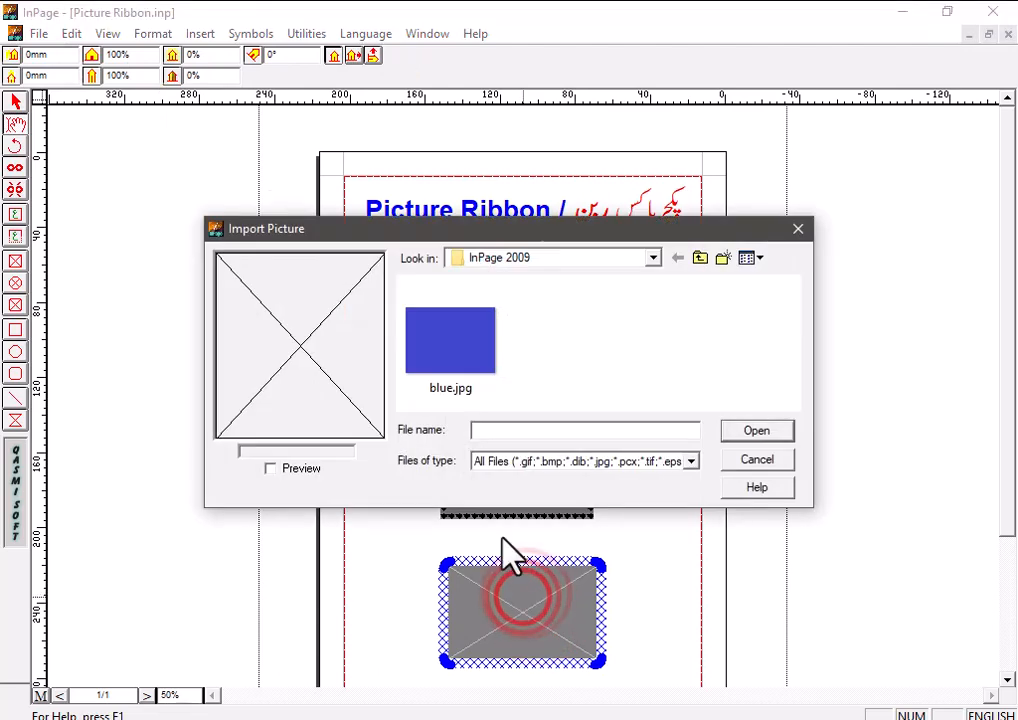
{"action": "left_click", "coordinate": [447, 352]}
{"action": "left_click", "coordinate": [270, 468]}
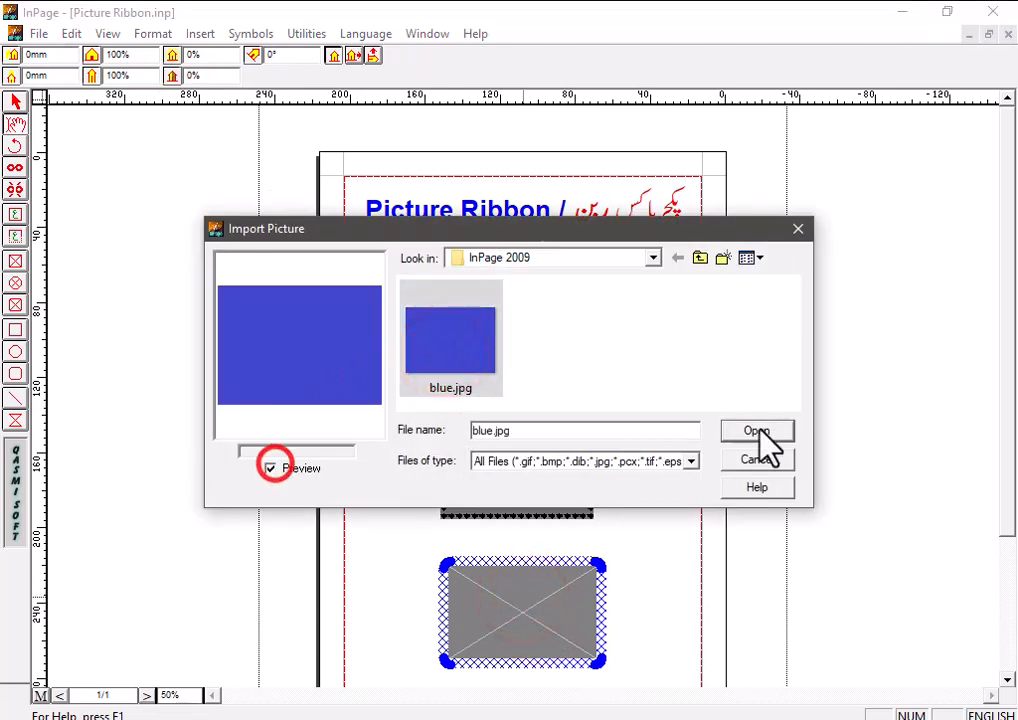
{"action": "left_click", "coordinate": [760, 432]}
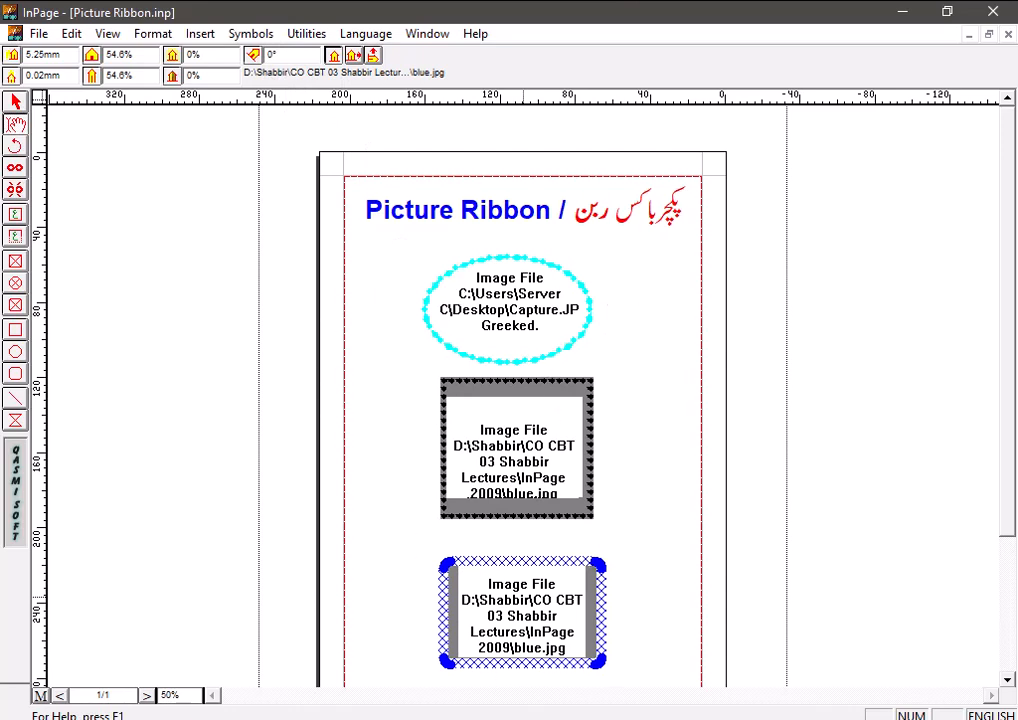
{"action": "left_click", "coordinate": [663, 719]}
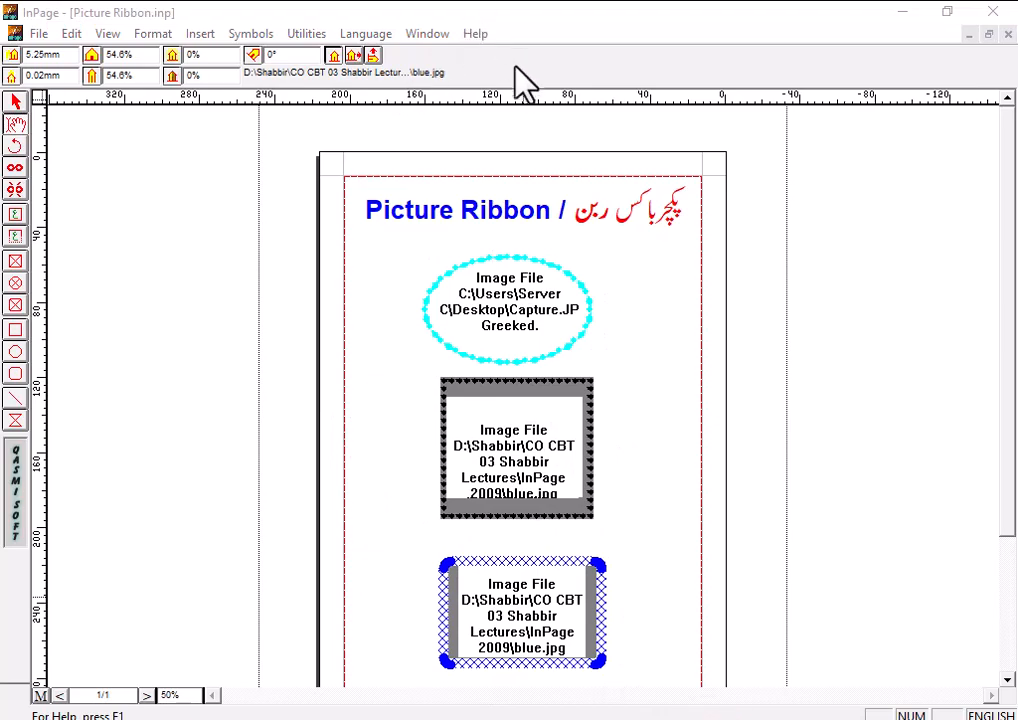